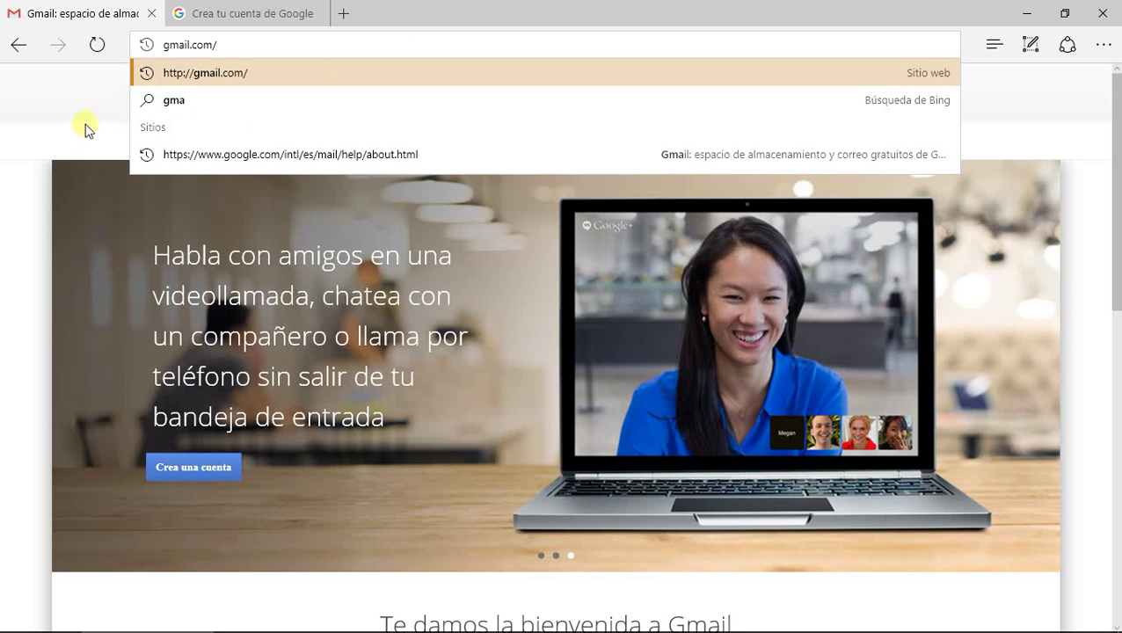
Open gmail.com, switch to the Google account sign-up page, and review the registration form through to its end.
left_click(190, 73)
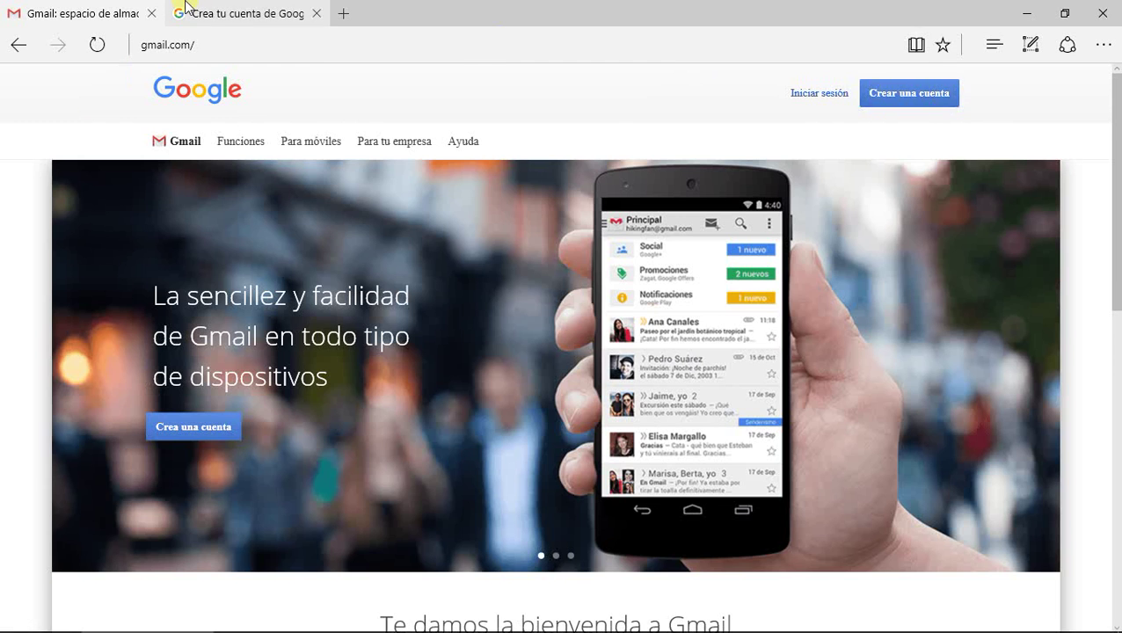
left_click(236, 15)
left_click_drag(1118, 349, 1116, 138)
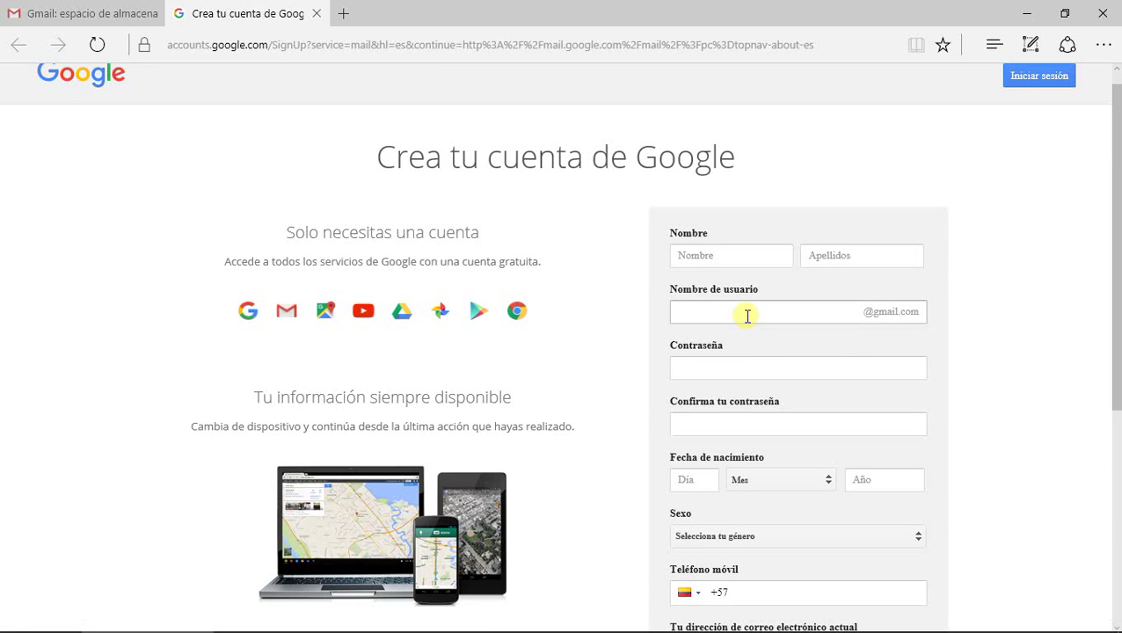
scroll(881, 322, "down", 4)
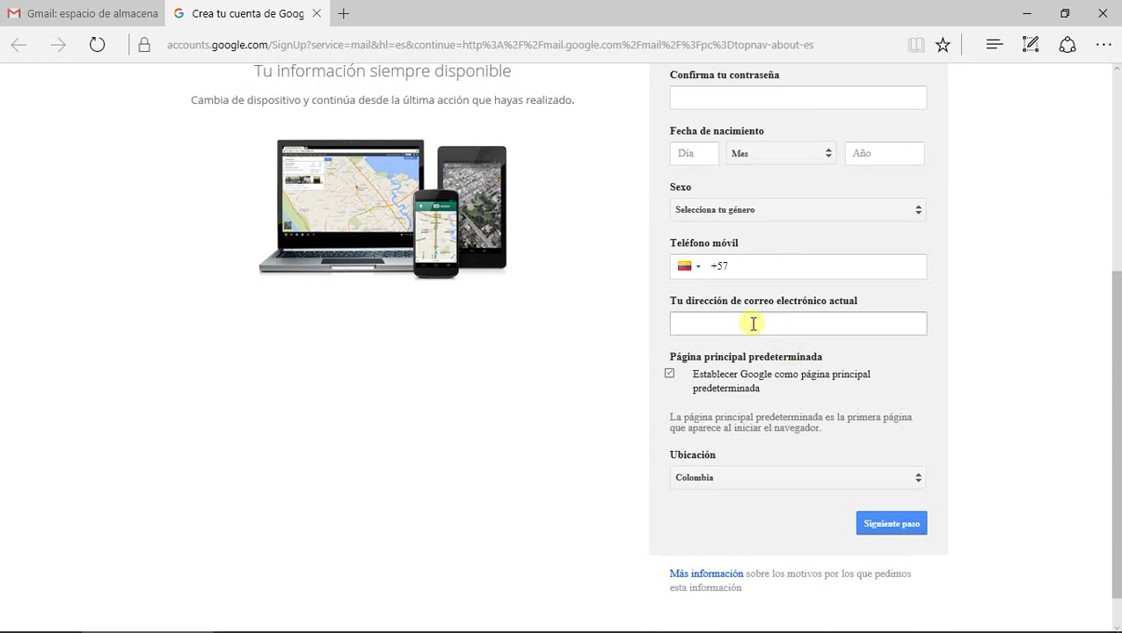
scroll(1114, 343, "down", 1)
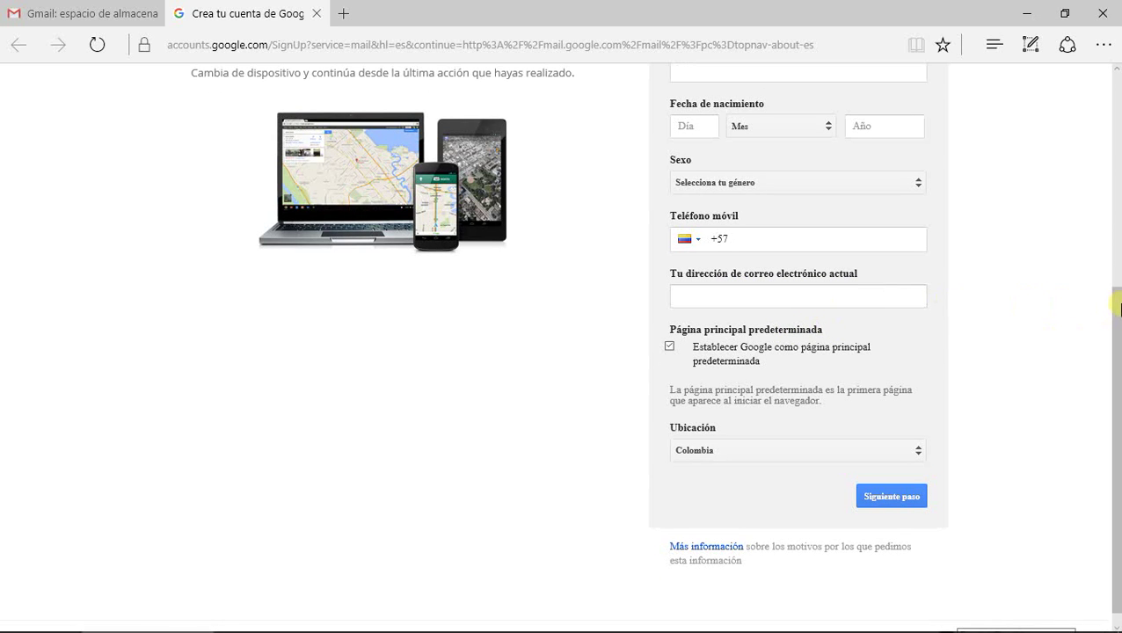
scroll(213, 394, "down", 1)
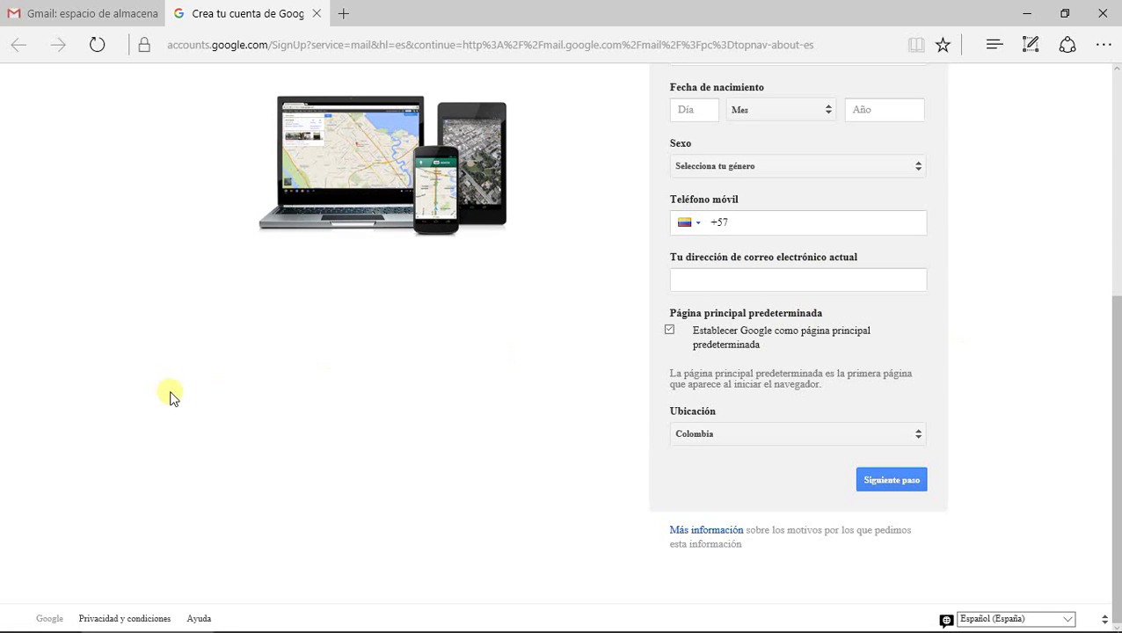
Switch to the Google AdWords window in Chrome and examine the billing country choices on the account setup page.
key("alt+Tab")
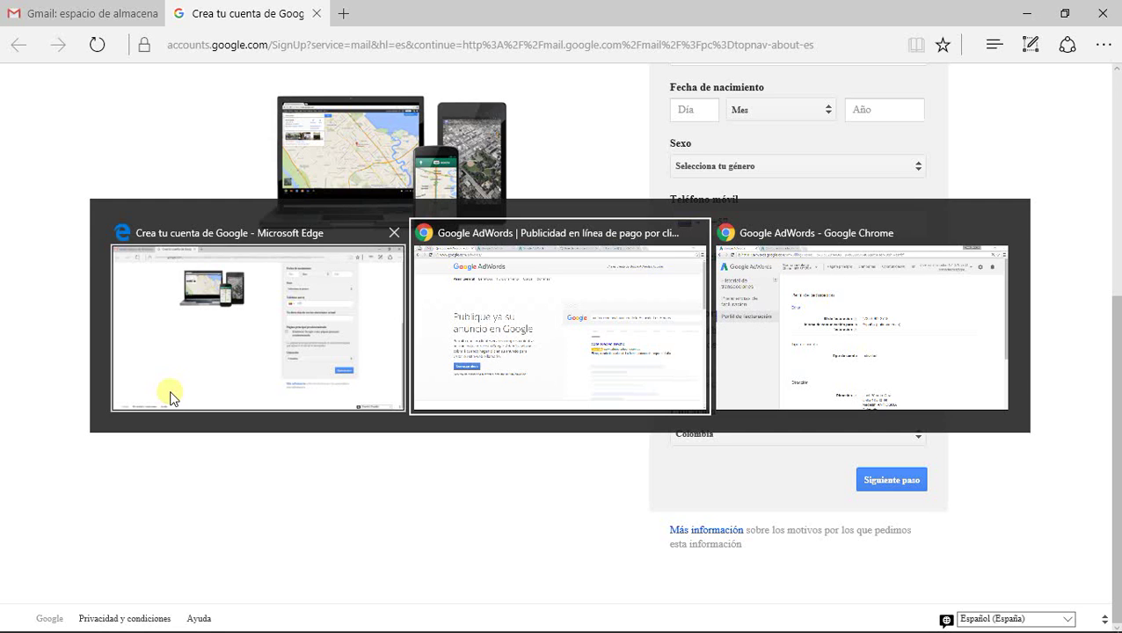
left_click(520, 344)
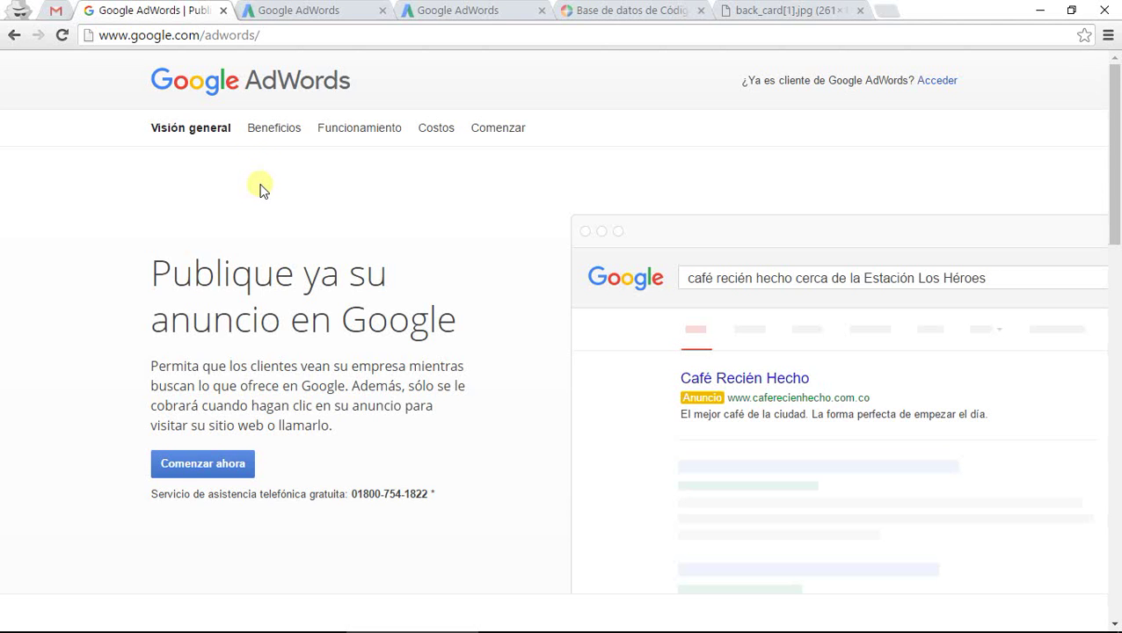
left_click(314, 15)
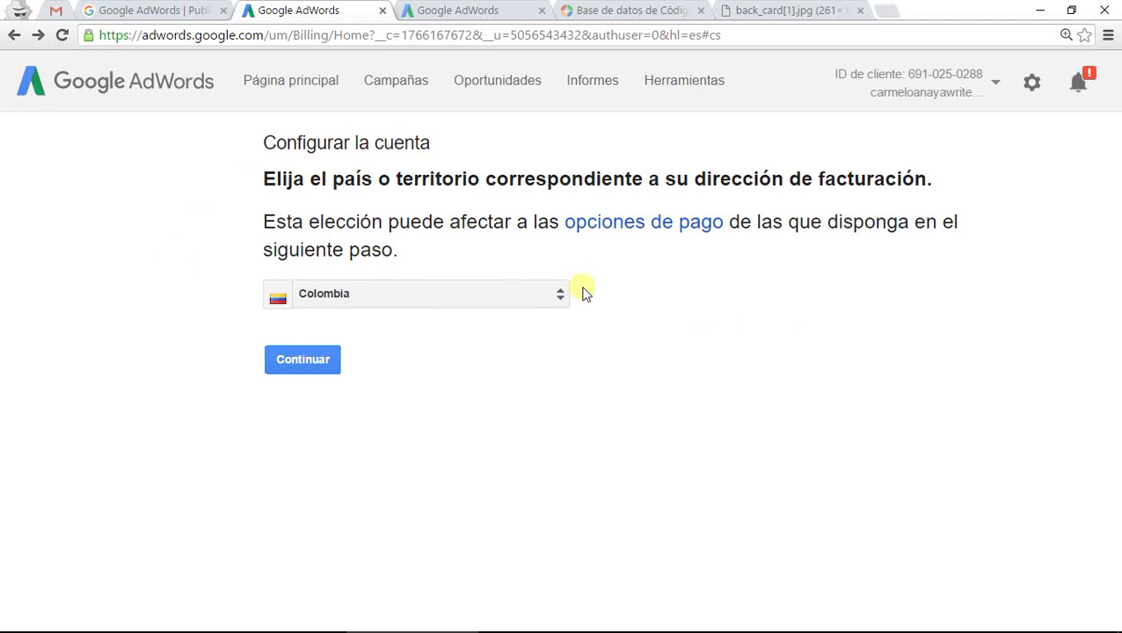
left_click(557, 300)
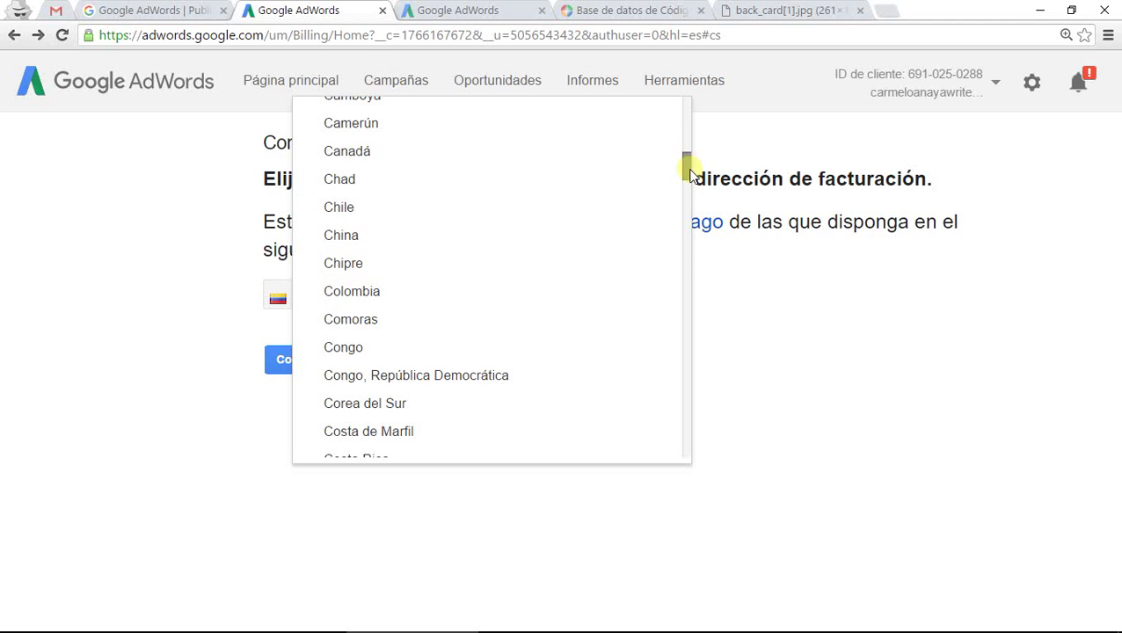
mouse_move(690, 171)
left_mouse_down()
mouse_move(683, 218)
mouse_move(701, 158)
left_mouse_up()
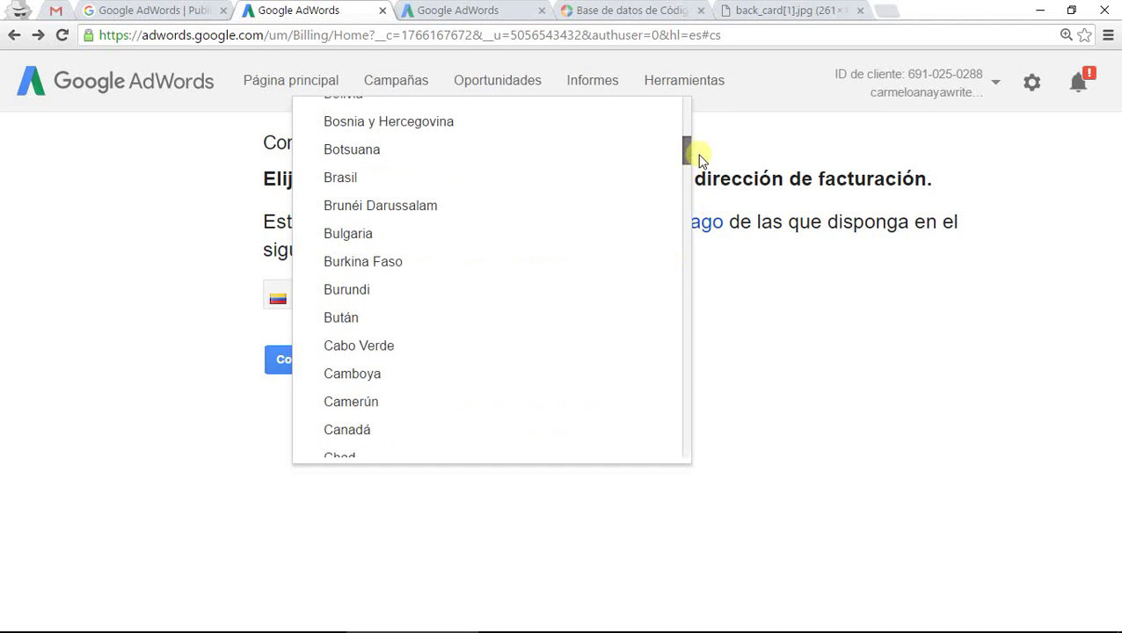
left_click(77, 280)
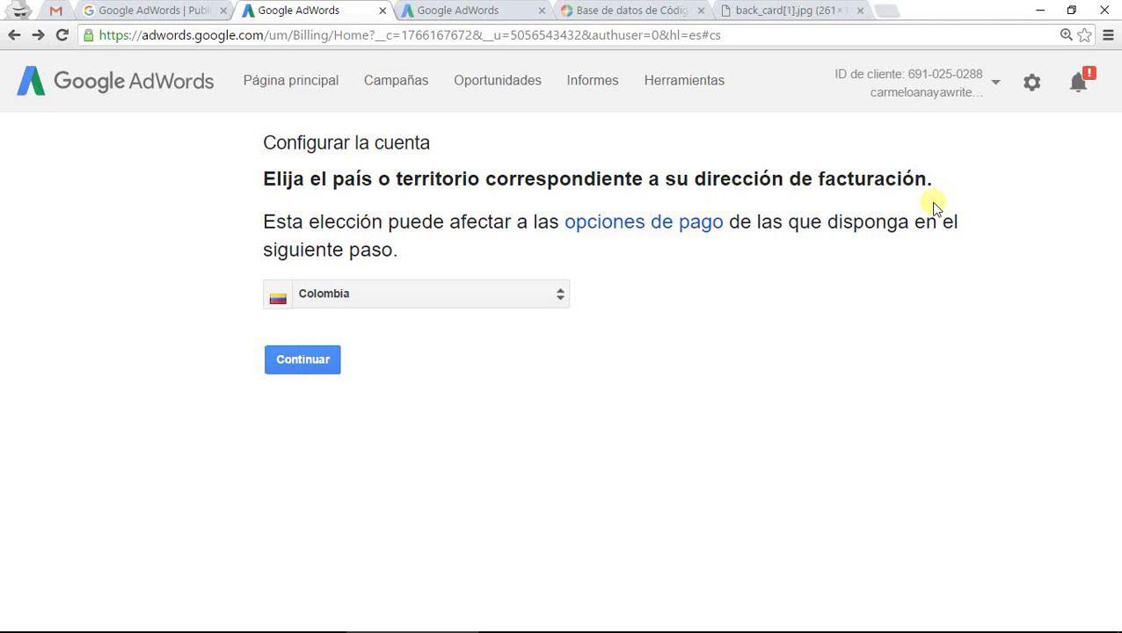
Review the tax information, name and address, and primary contact fields of the AdWords billing form.
left_click(476, 11)
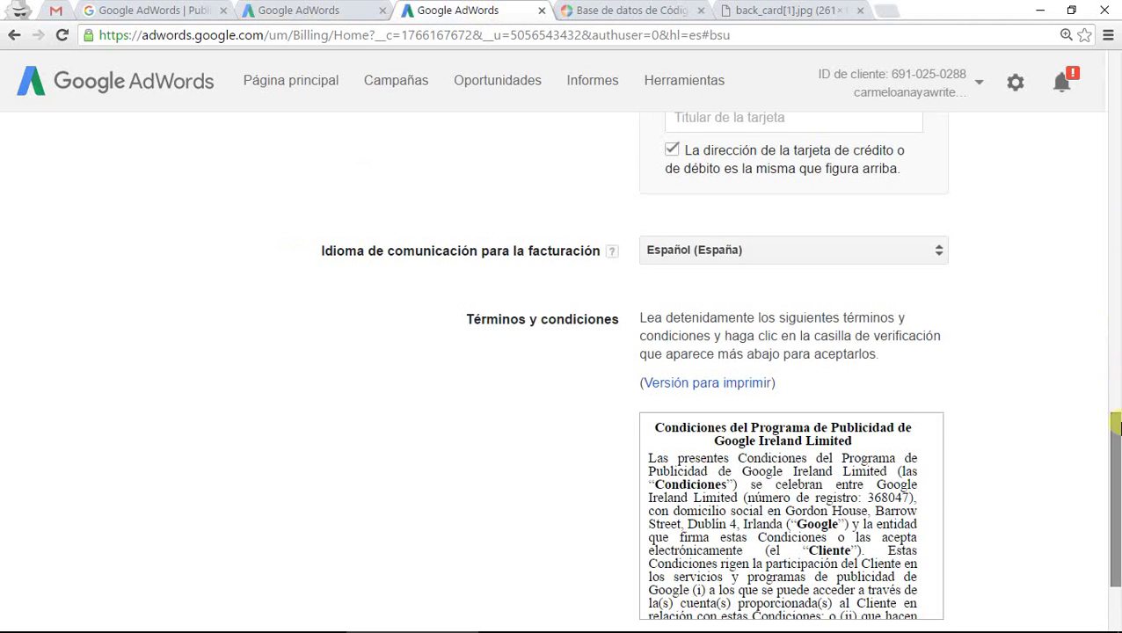
left_click_drag(1114, 436, 1115, 79)
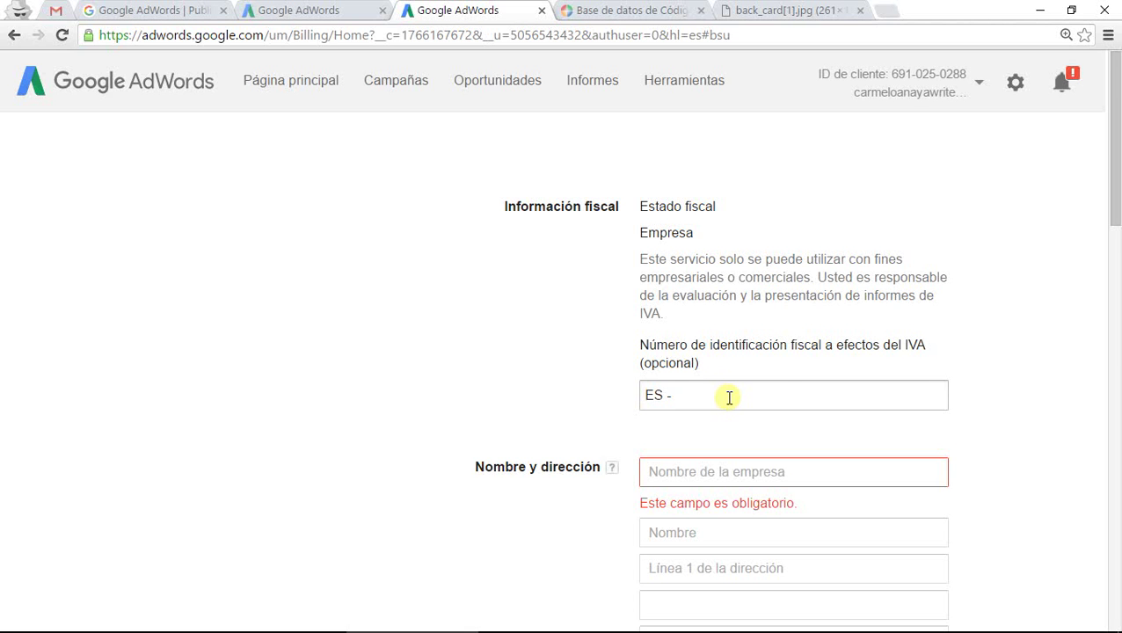
scroll(1114, 292, "down", 3)
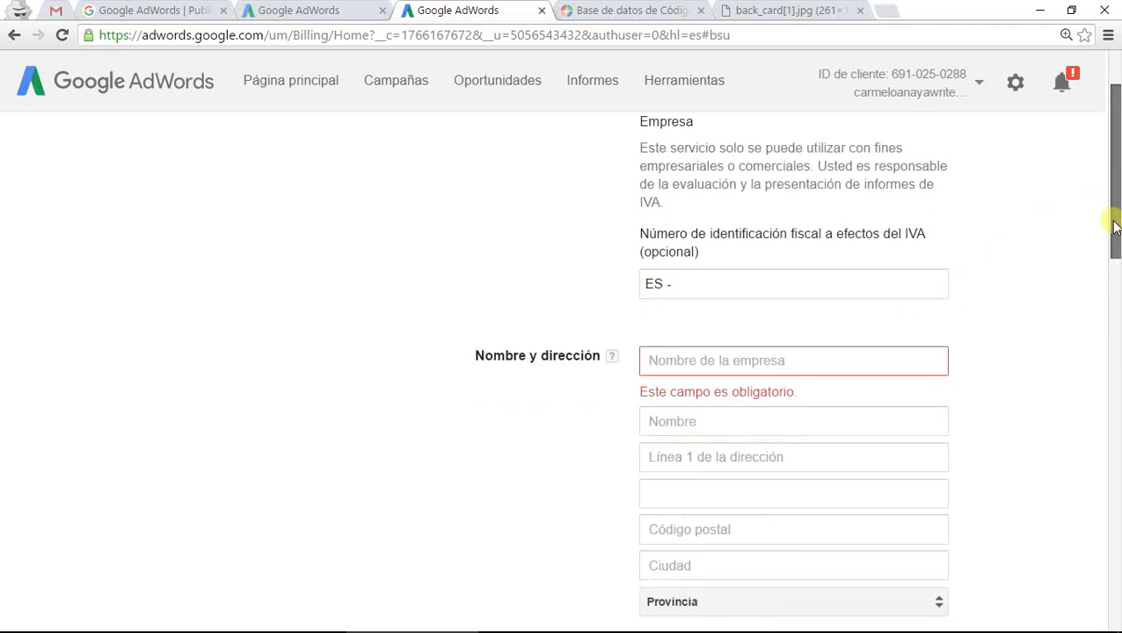
scroll(1113, 264, "down", 2)
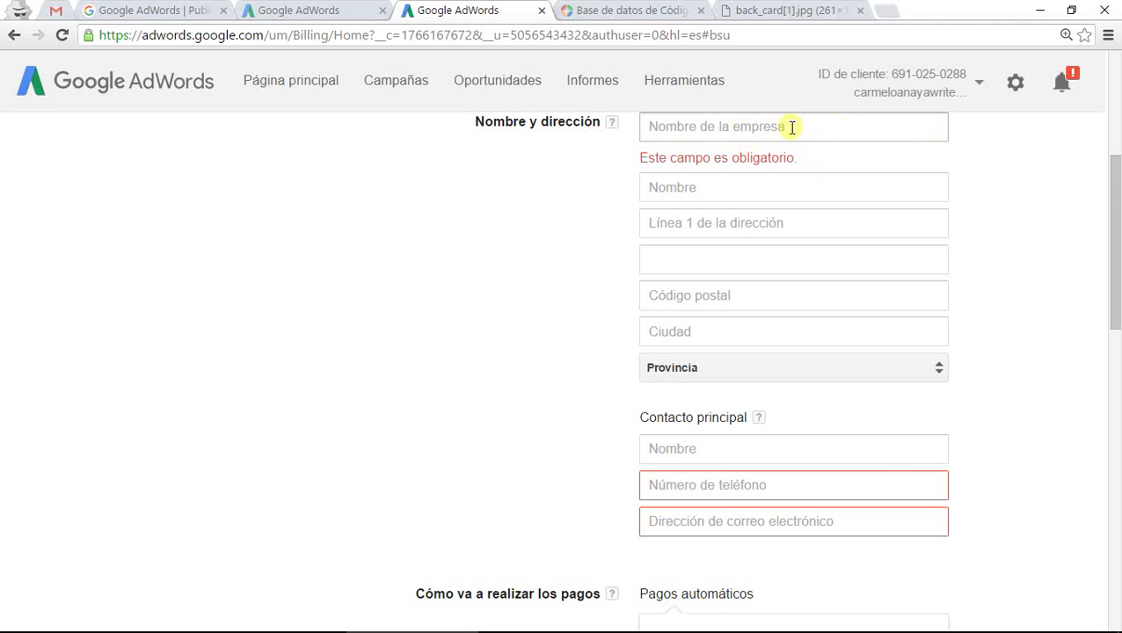
scroll(1114, 315, "down", 2)
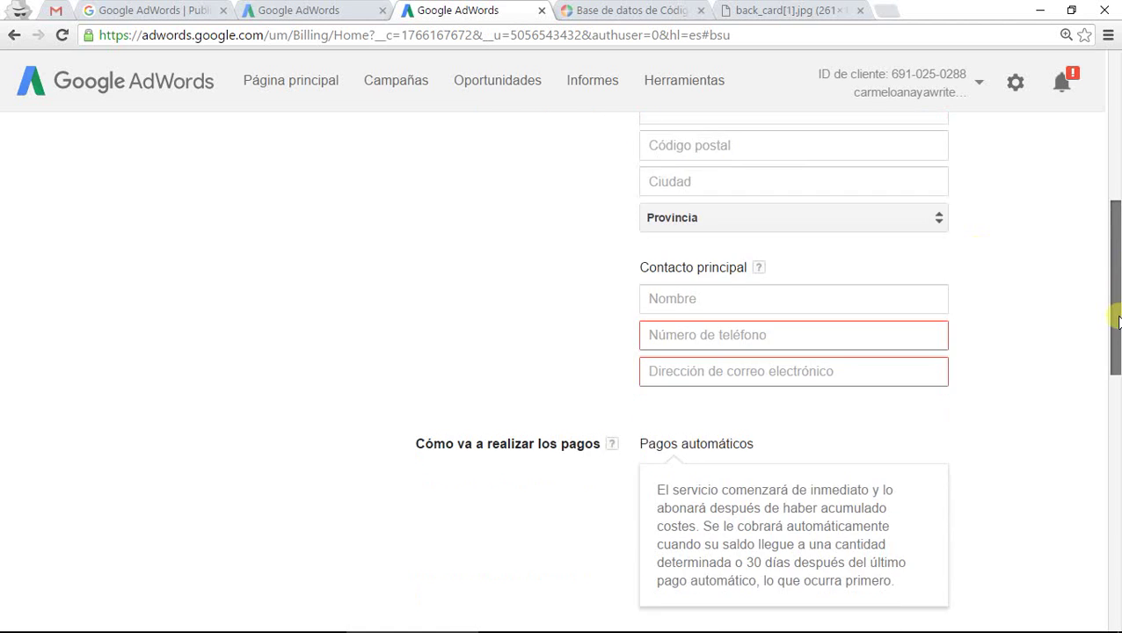
scroll(1111, 264, "up", 2)
scroll(1109, 280, "down", 1)
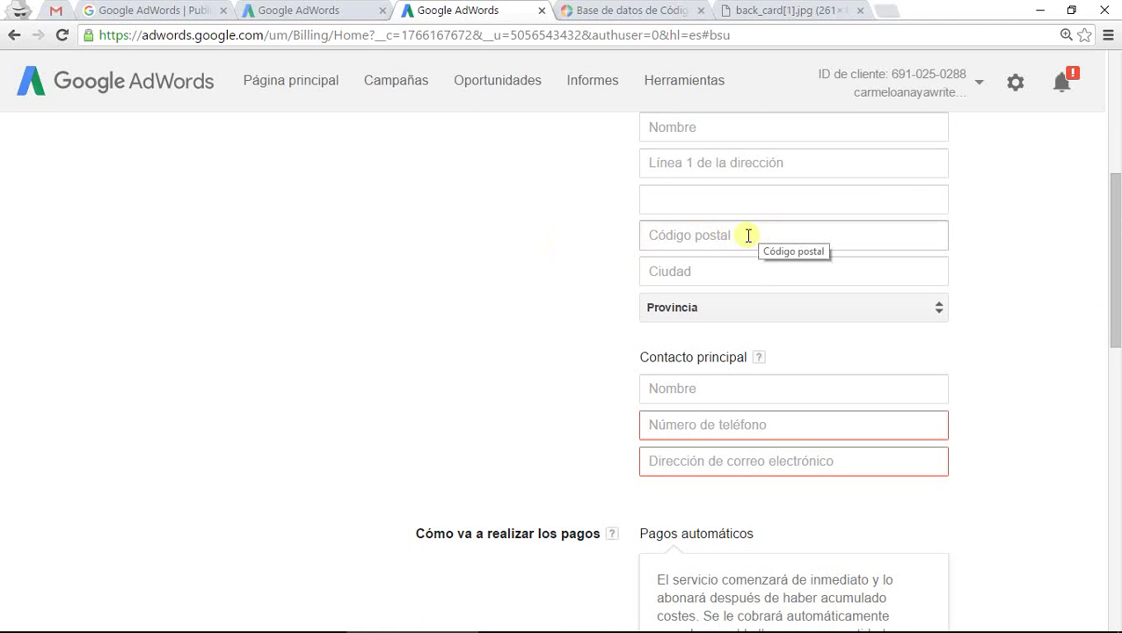
Look through the country list of the Mapanet postal code database and return to the postal code field in the billing form.
left_click(603, 10)
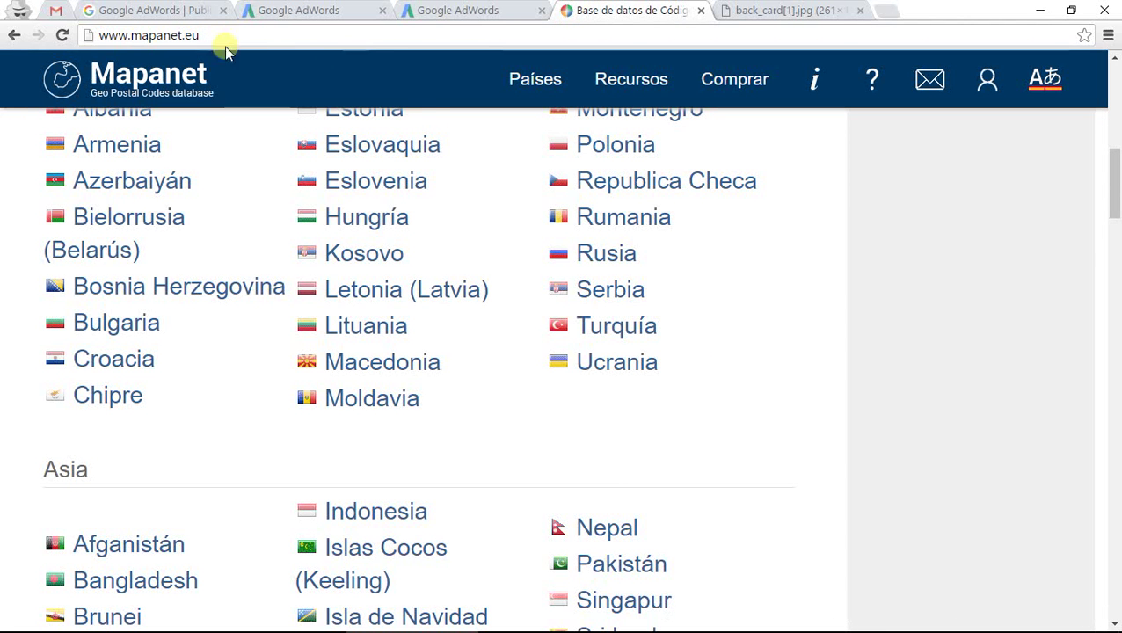
left_click_drag(1113, 189, 1114, 316)
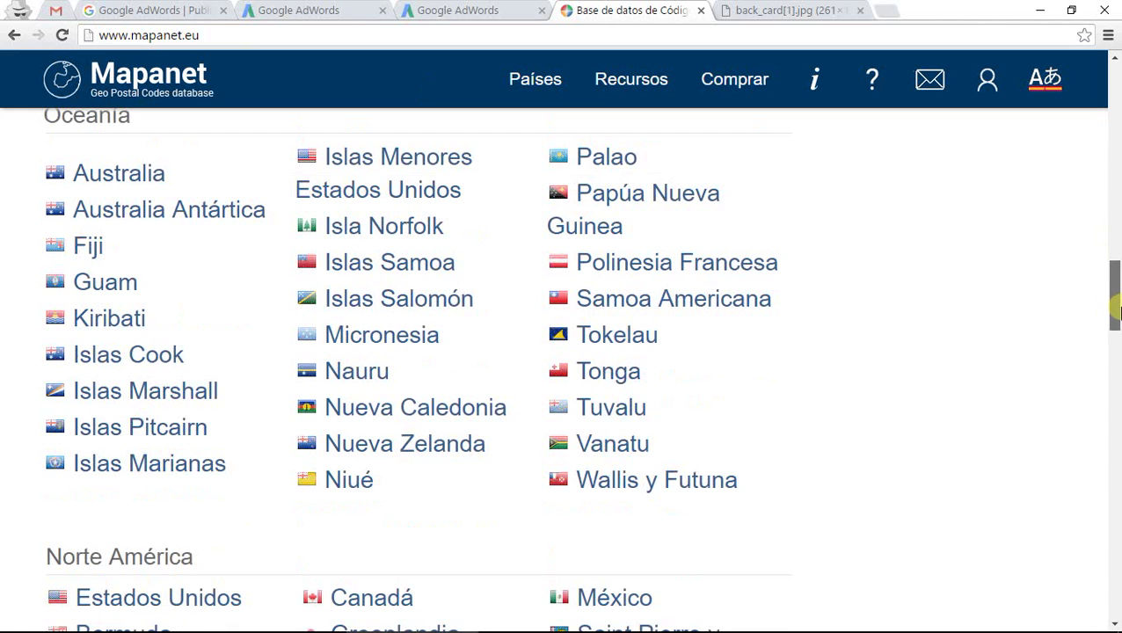
left_click(463, 11)
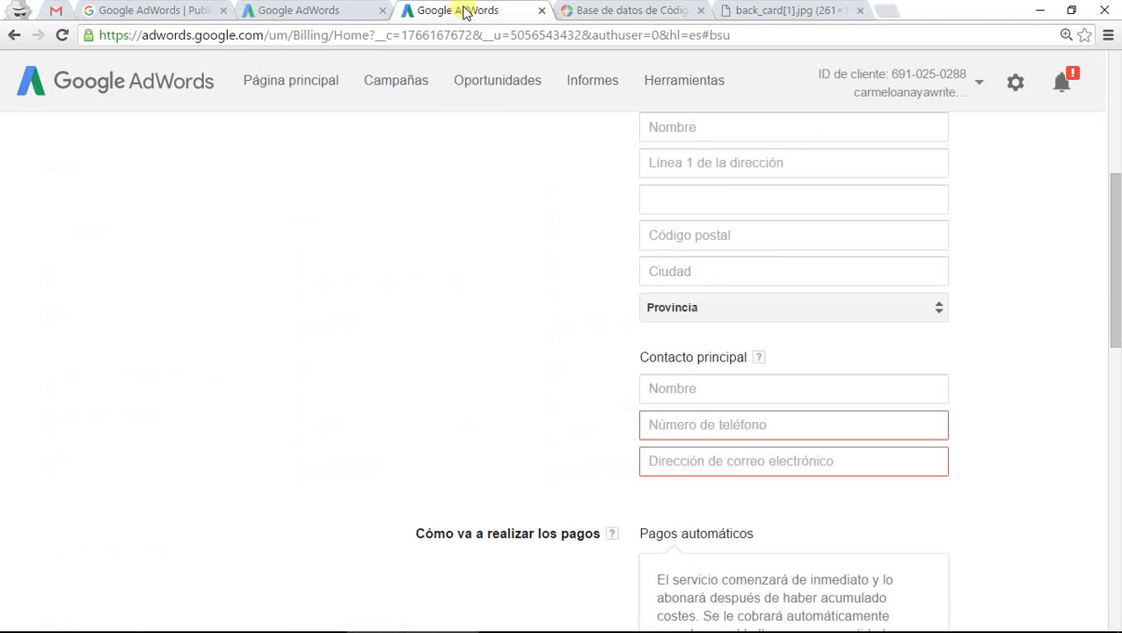
left_click(747, 233)
Check the CVC location on the sample card image for the card payment fields, and review the form's terms and conditions.
left_click_drag(1112, 272, 1110, 420)
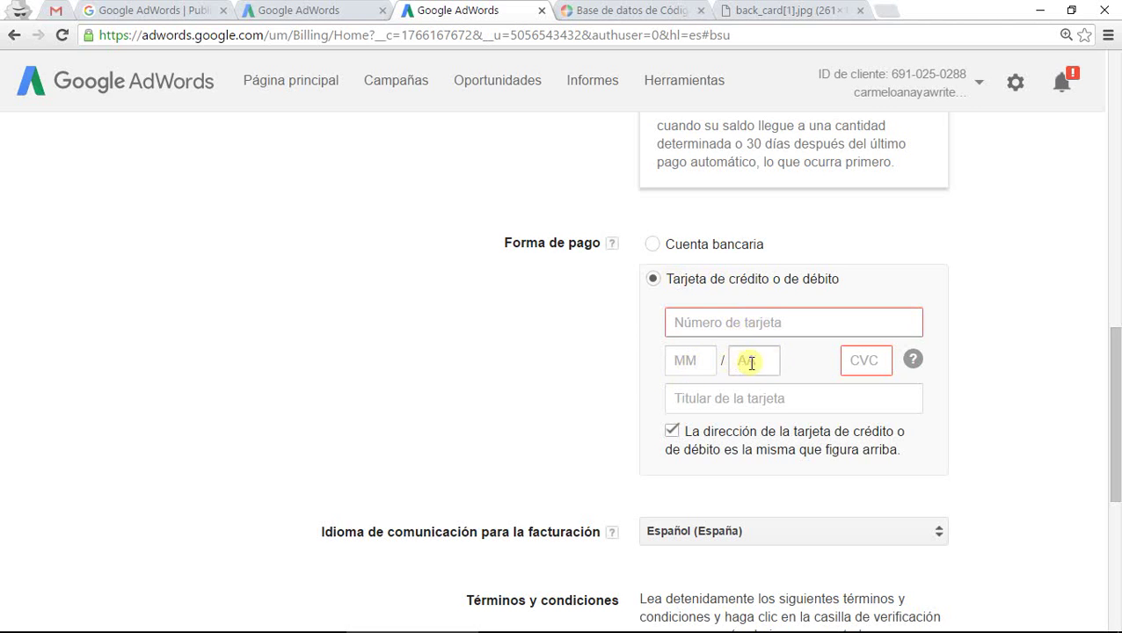
left_click(882, 364)
left_click(788, 10)
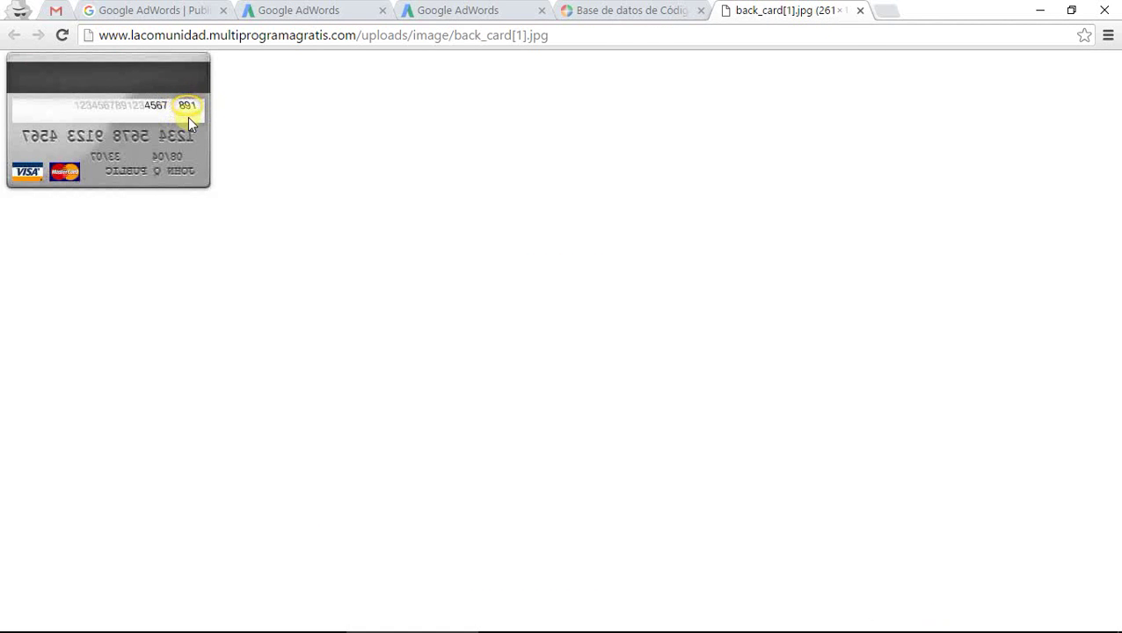
left_click(530, 8)
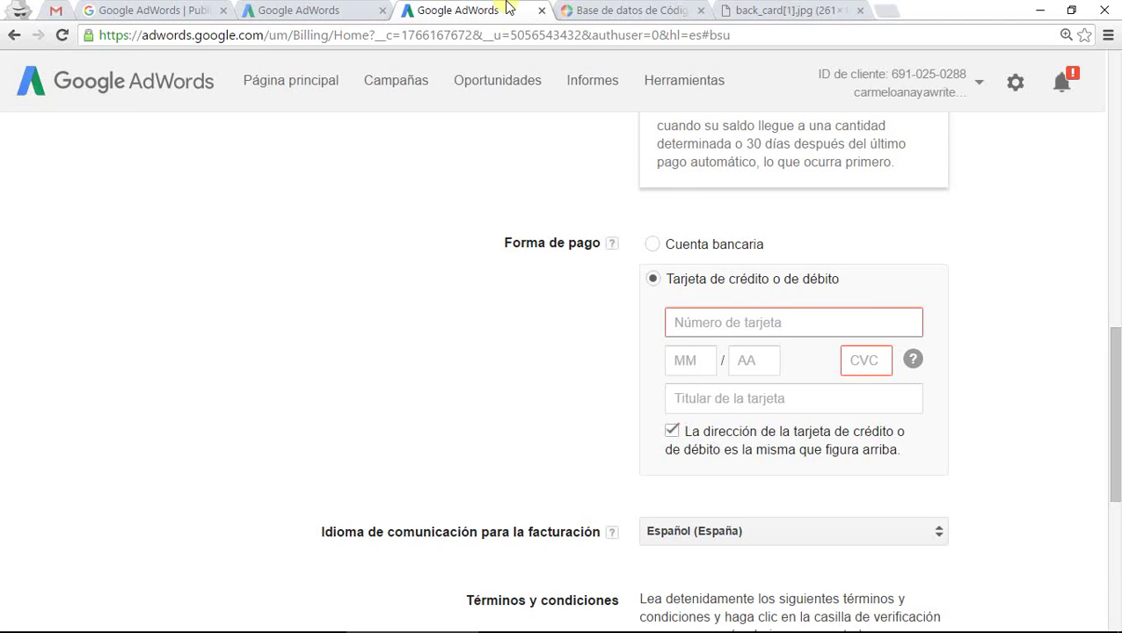
left_click_drag(1116, 310, 1115, 503)
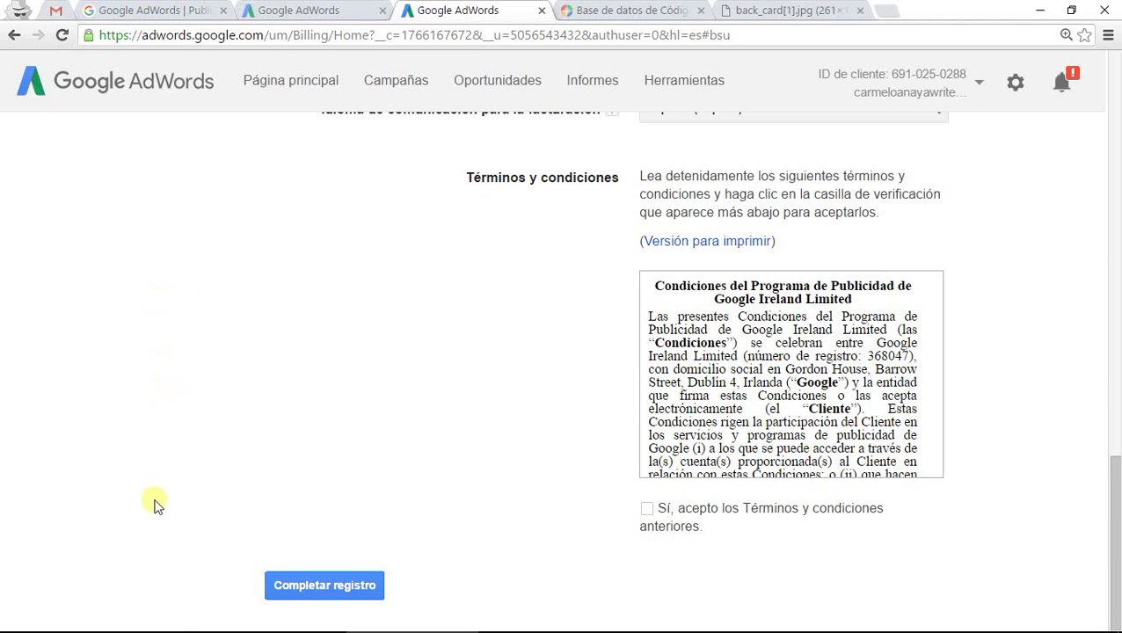
Switch to the other Google AdWords window, view the account settings options, and open the billing preferences.
mouse_move(175, 626)
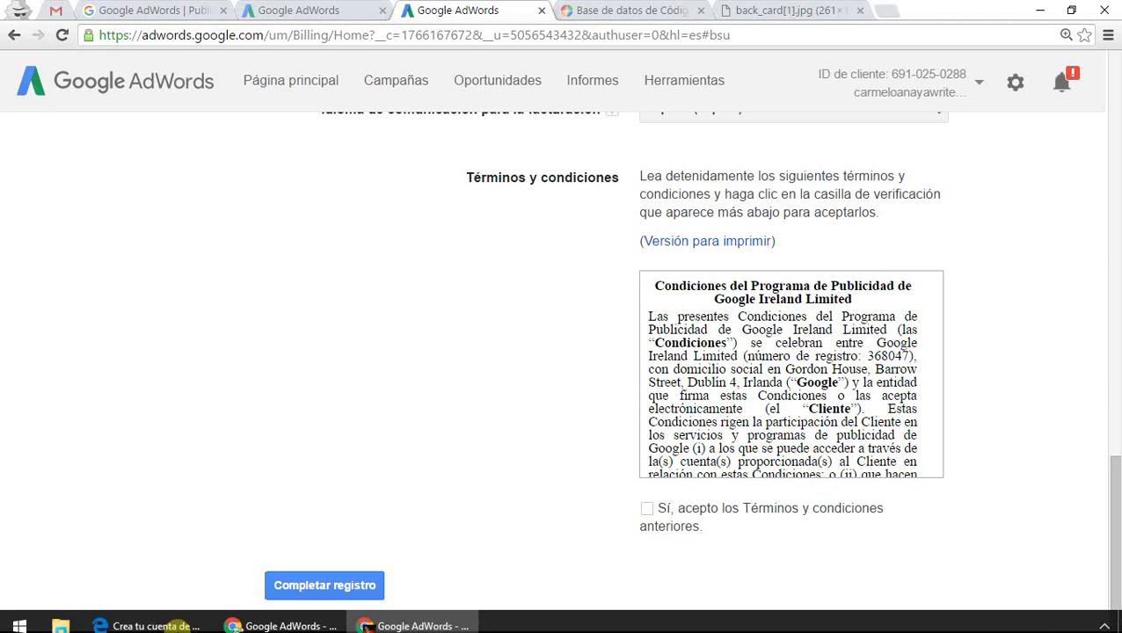
left_click(283, 623)
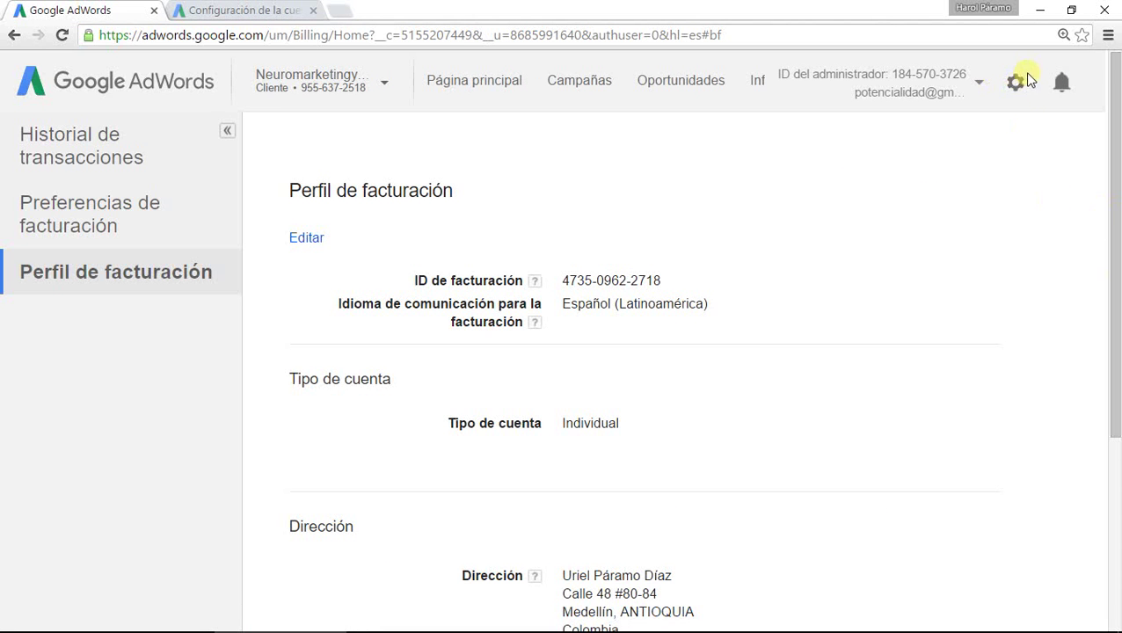
left_click(1018, 82)
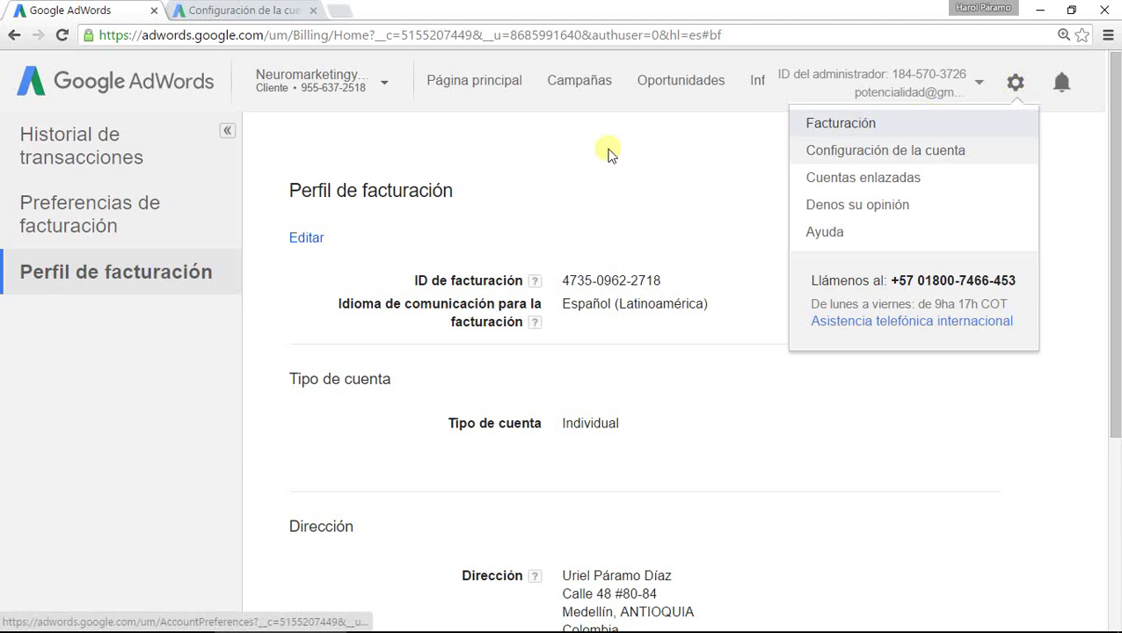
left_click(53, 353)
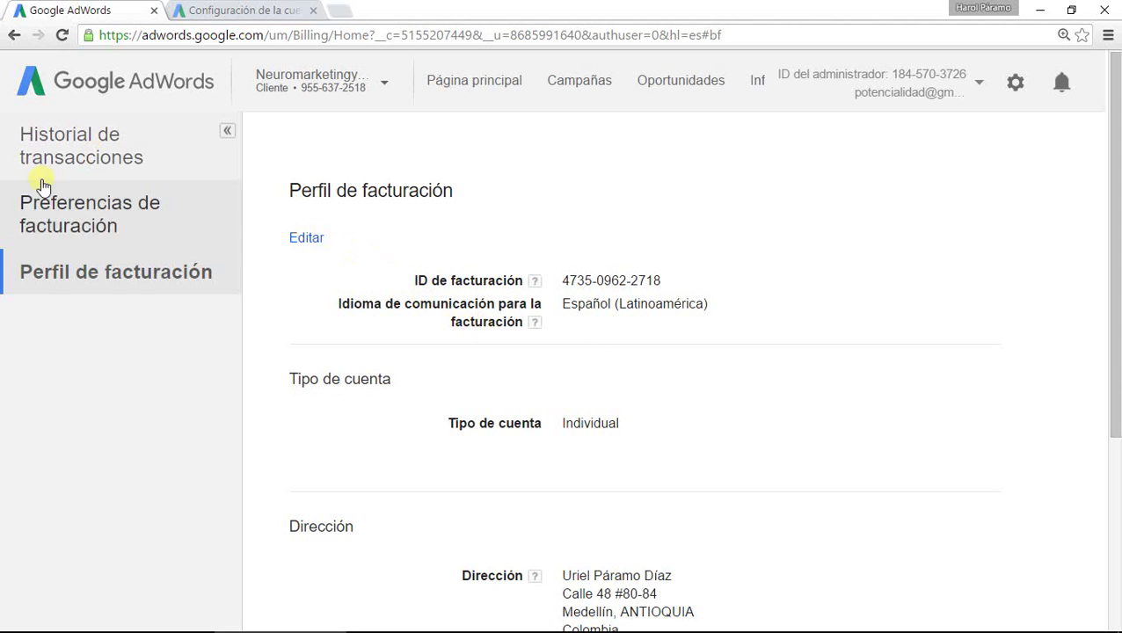
left_click(106, 227)
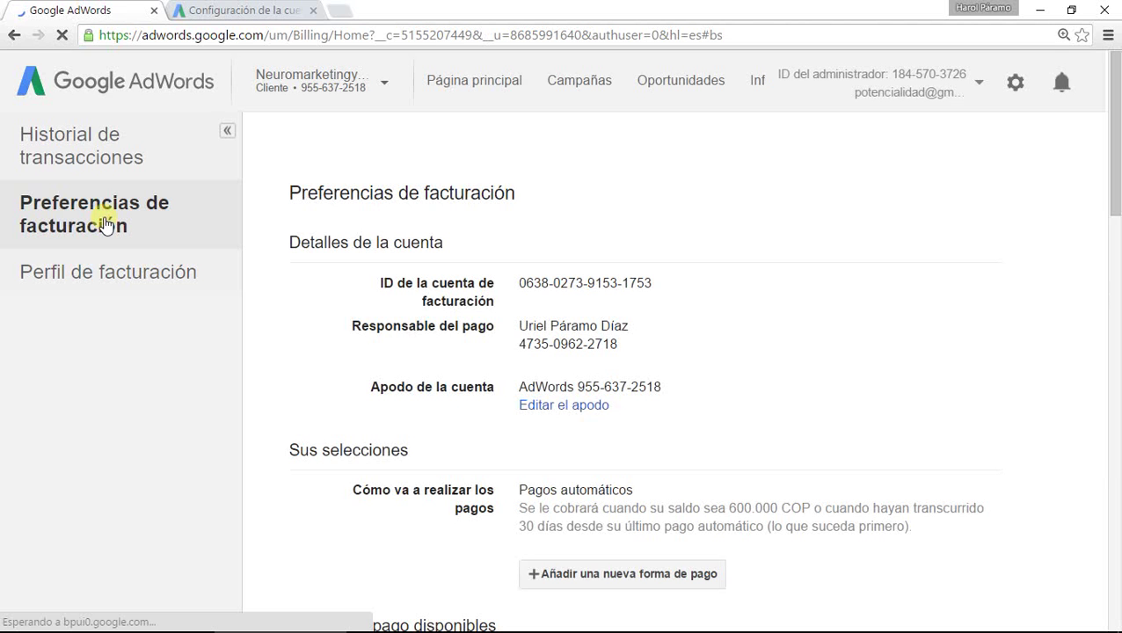
Open the form for adding a new payment method, review its card and billing address fields, and cancel it.
scroll(1115, 252, "down", 2)
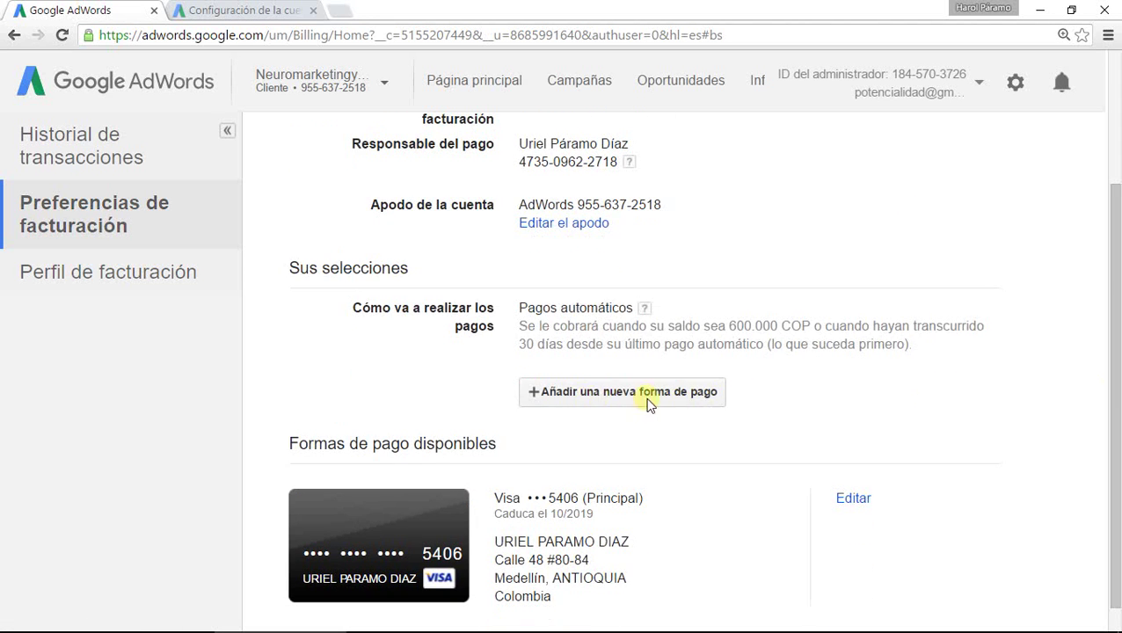
left_click(624, 397)
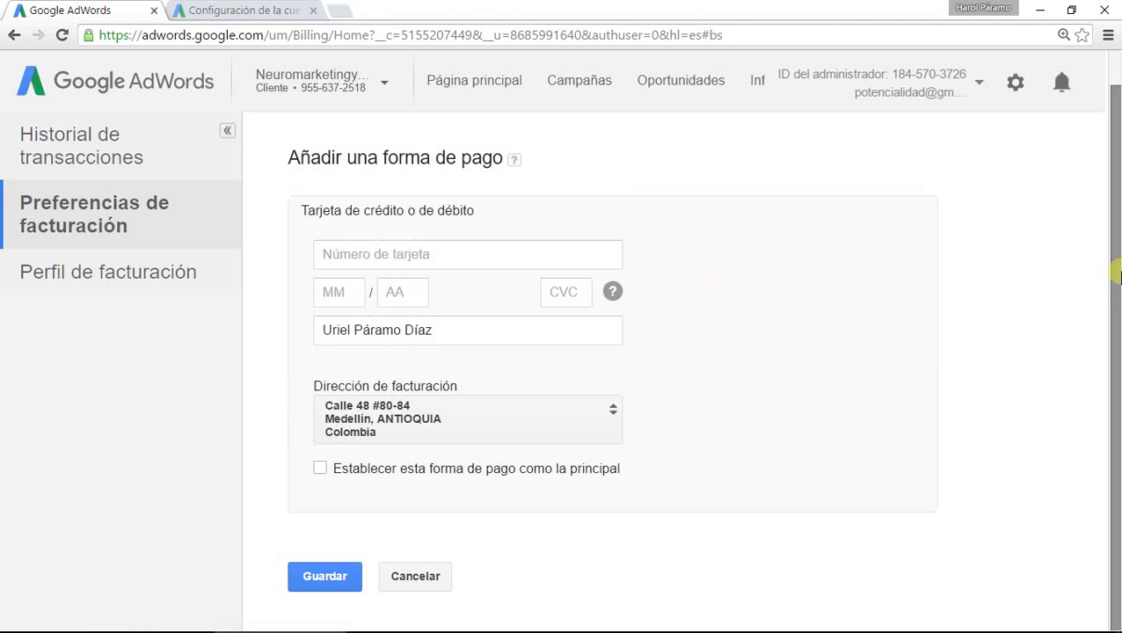
left_click(411, 582)
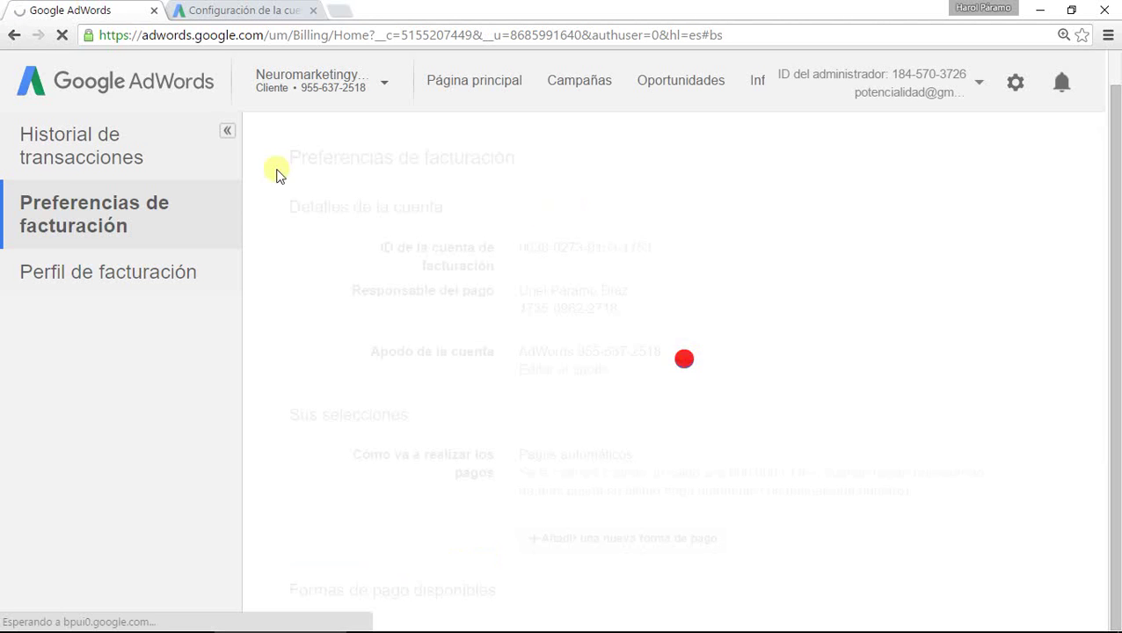
Open the primary Visa card for editing, review its expiry, CVC and billing address fields, and cancel the update.
left_click_drag(1115, 180, 1115, 334)
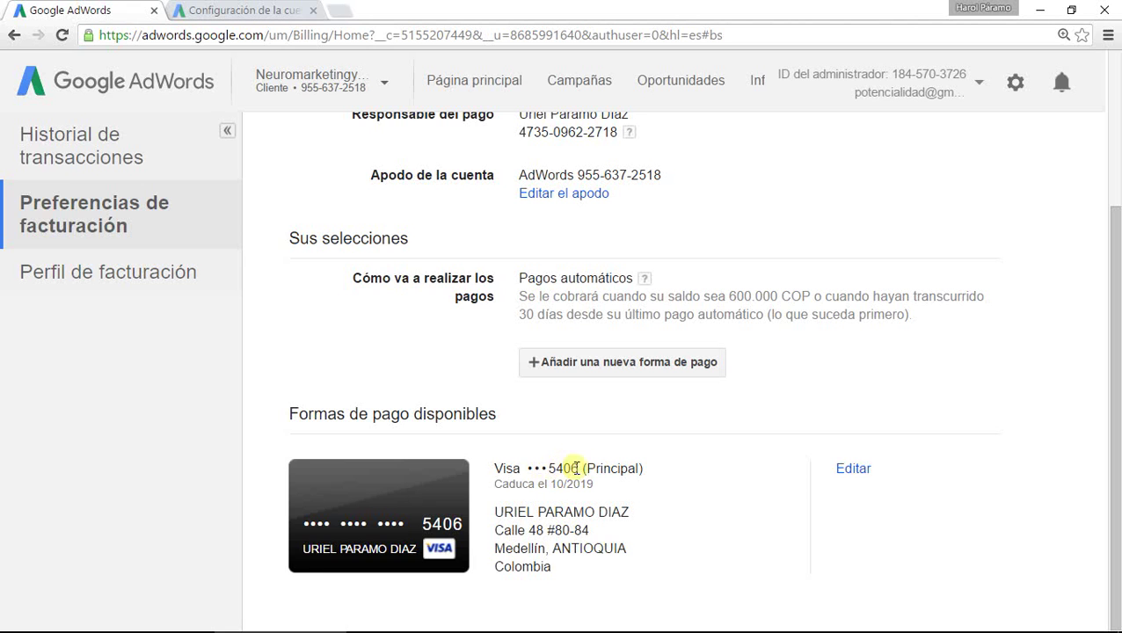
left_click(846, 469)
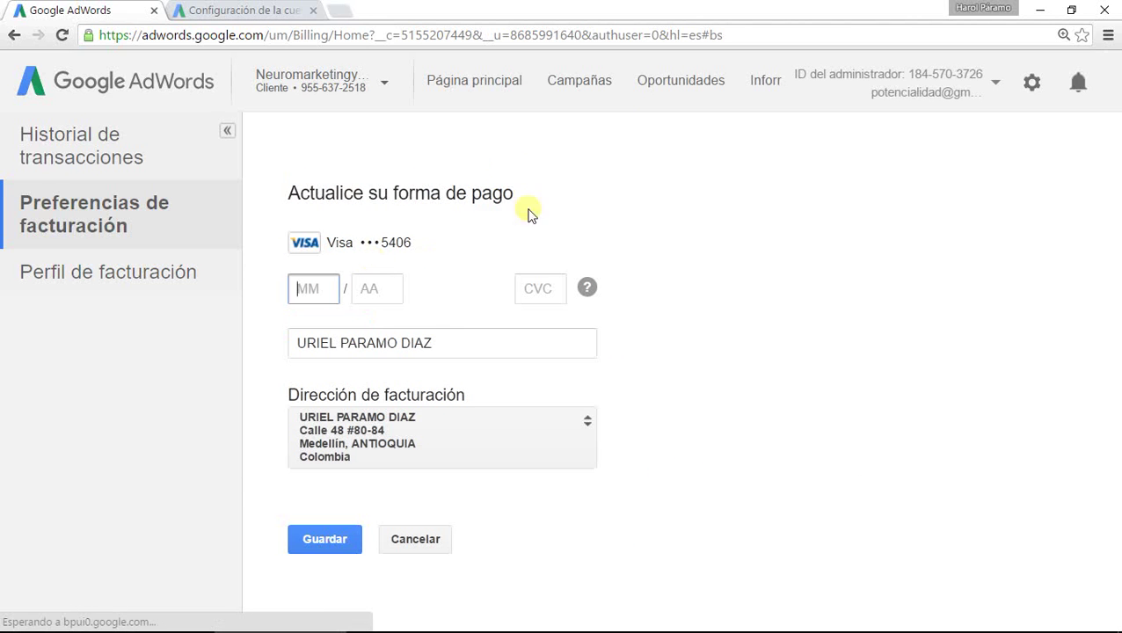
left_click(417, 540)
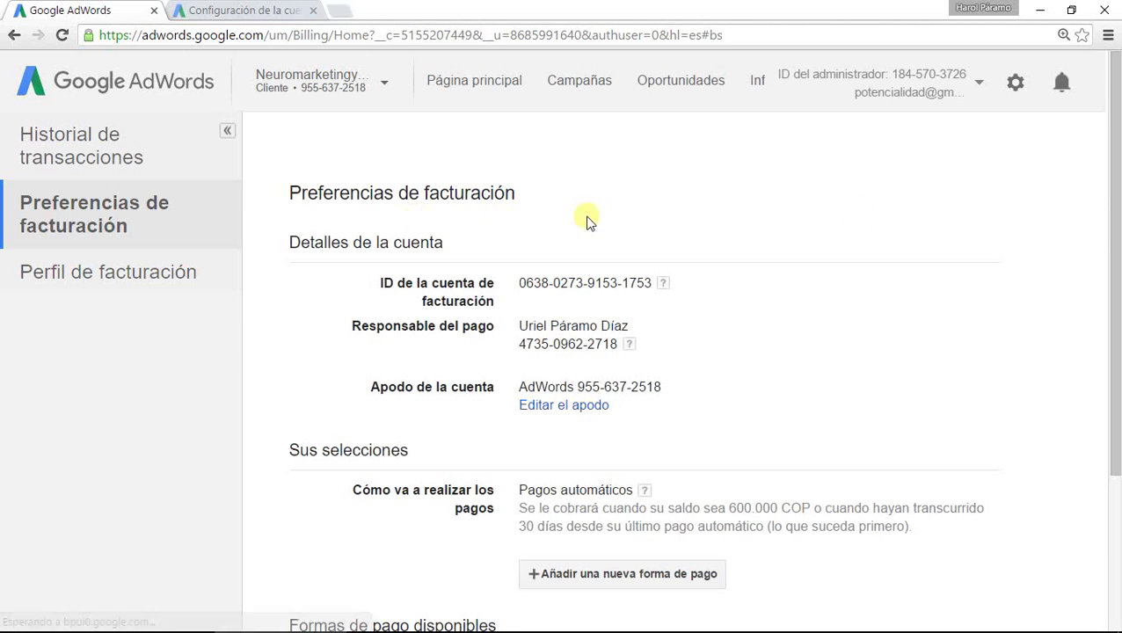
Switch to the account settings page and review the users and client managers that have access to the AdWords account.
mouse_move(1117, 208)
left_mouse_down()
mouse_move(1114, 261)
mouse_move(1117, 204)
left_mouse_up()
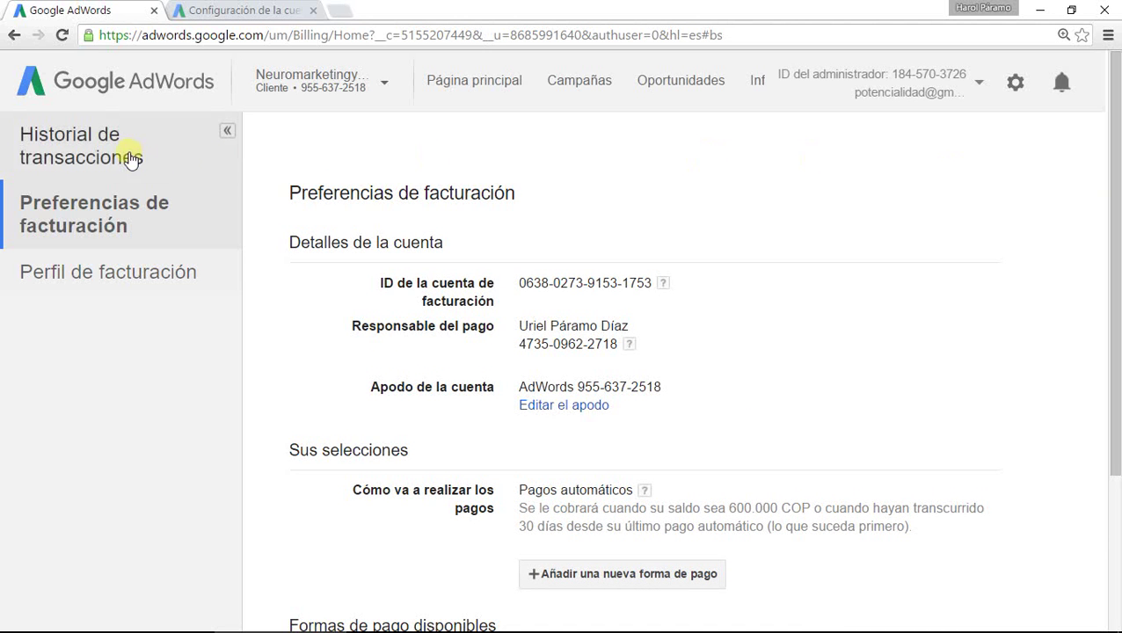
left_click(283, 7)
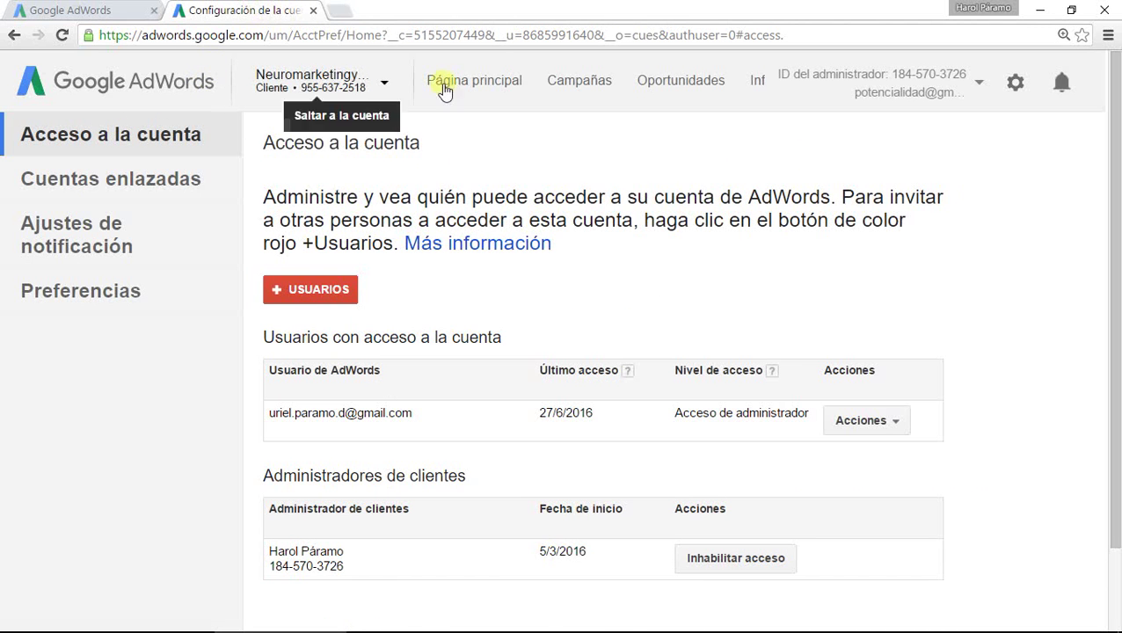
scroll(1116, 209, "down", 1)
scroll(1116, 209, "up", 1)
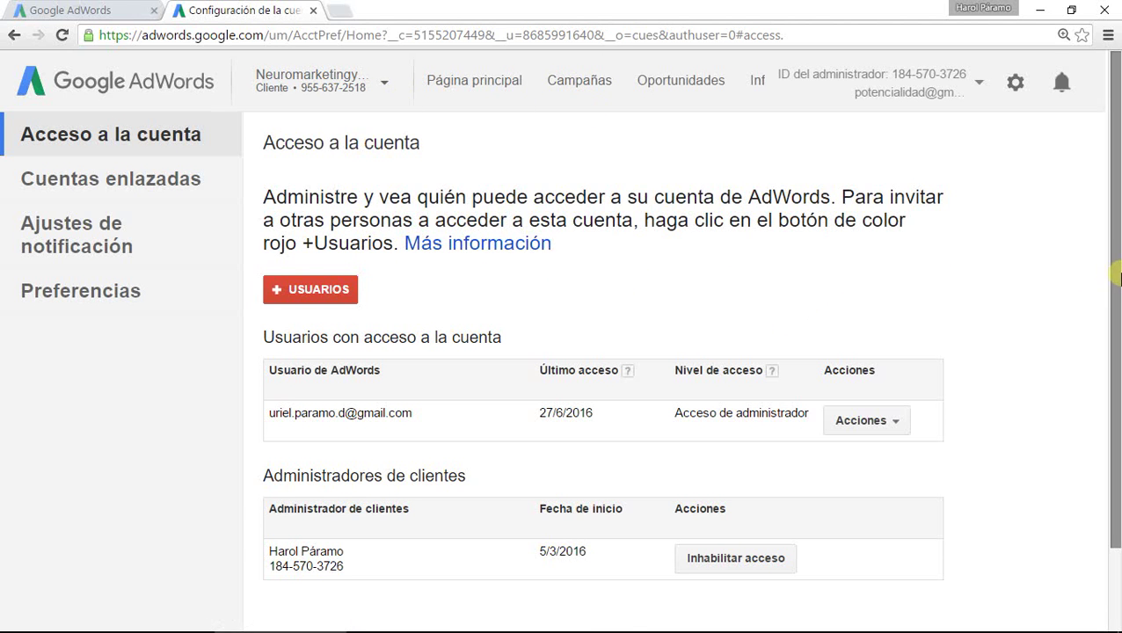
scroll(1090, 308, "down", 1)
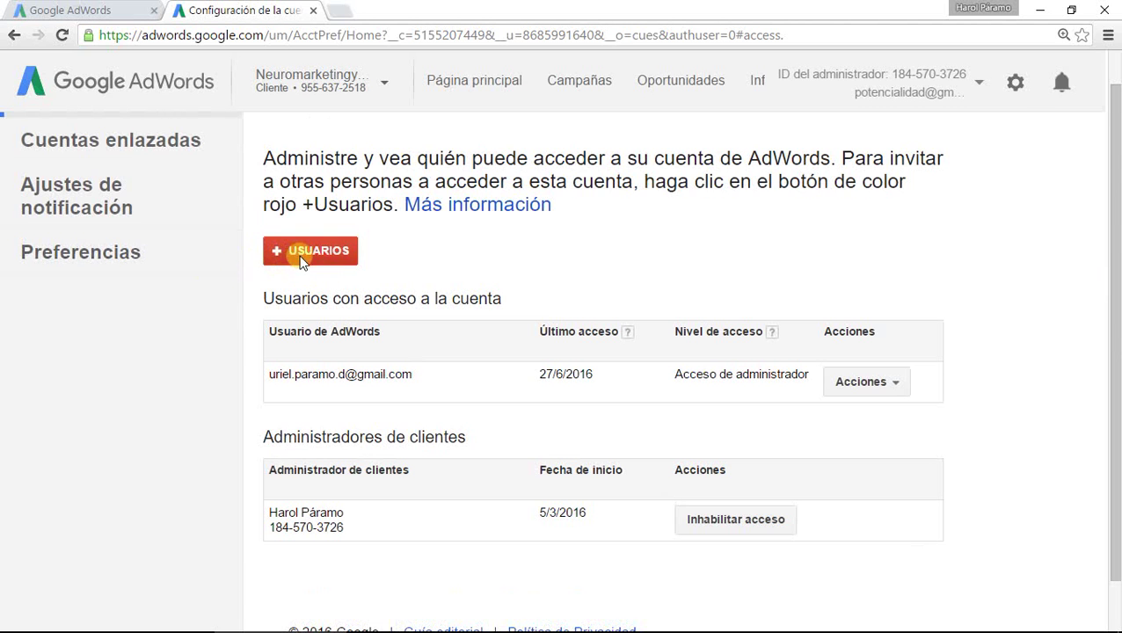
View the settings options that lead to the account configuration, and return to the account access overview.
left_click(1020, 88)
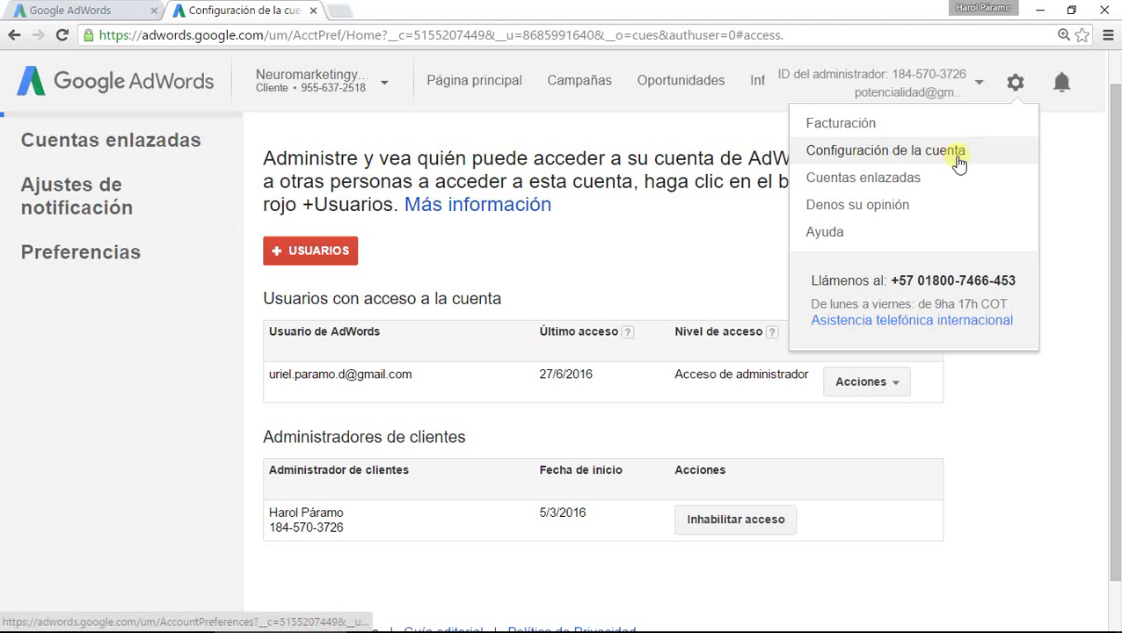
left_click(555, 246)
scroll(1108, 246, "up", 1)
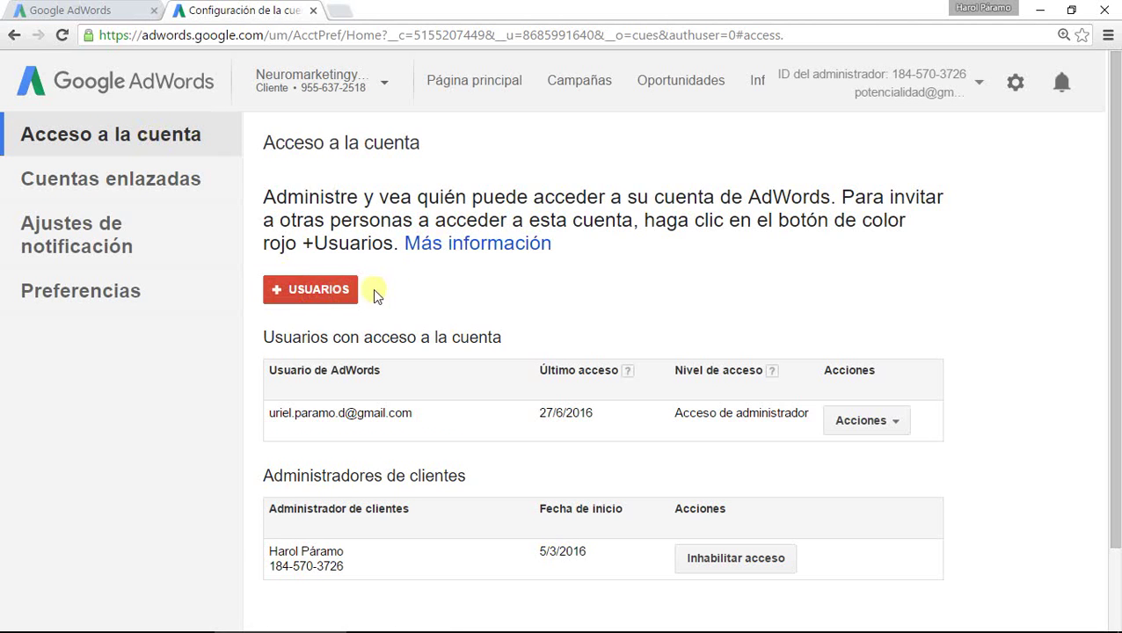
Open the form for inviting another user to the account, and check the full e-mail address in its address field.
left_click(315, 297)
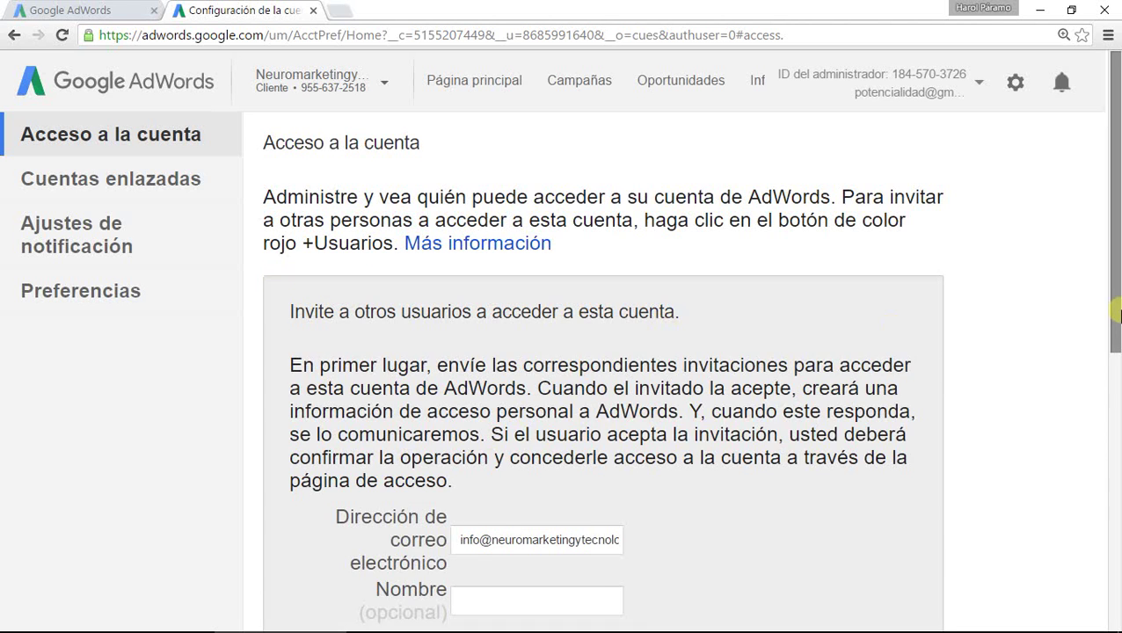
scroll(1102, 398, "down", 3)
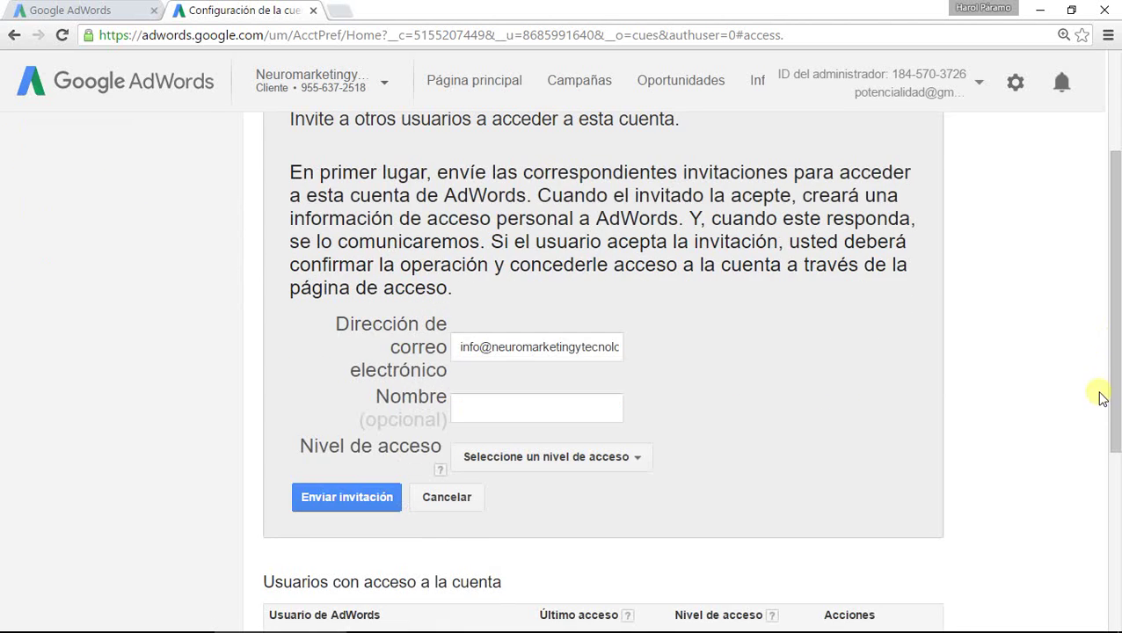
left_click(465, 347)
left_click_drag(465, 346, 663, 348)
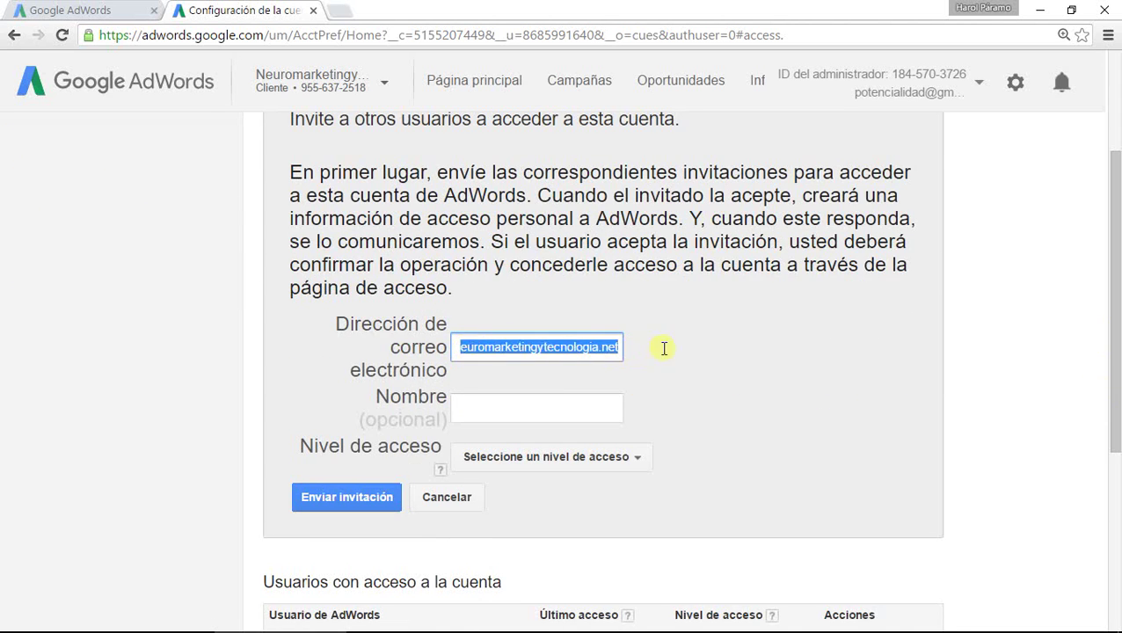
left_click(602, 350)
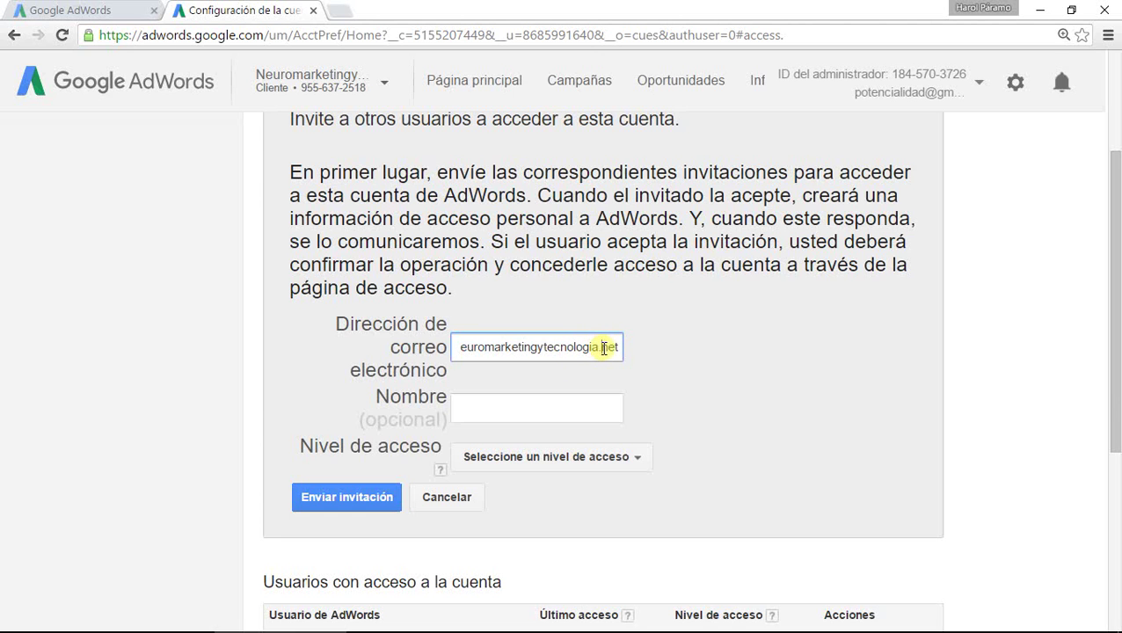
left_click_drag(603, 347, 625, 347)
Review the invitation form's name and access level fields, the existing users list, and the instructions for granting access.
left_click_drag(1114, 308, 1114, 346)
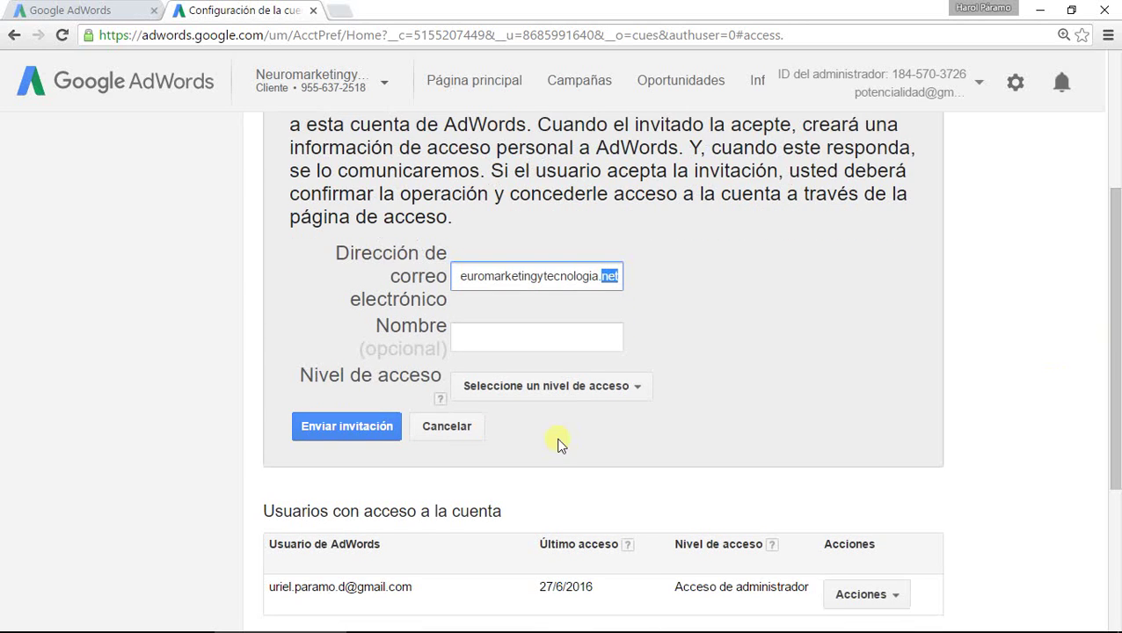
left_click(627, 370)
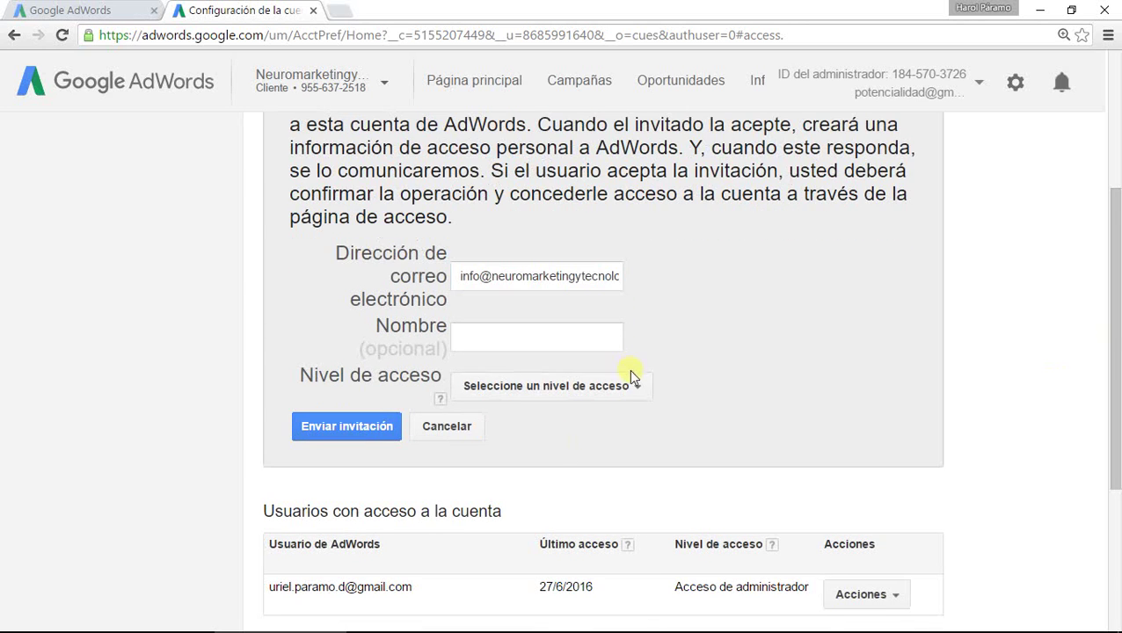
left_click(1046, 290)
left_click_drag(1114, 334, 914, 348)
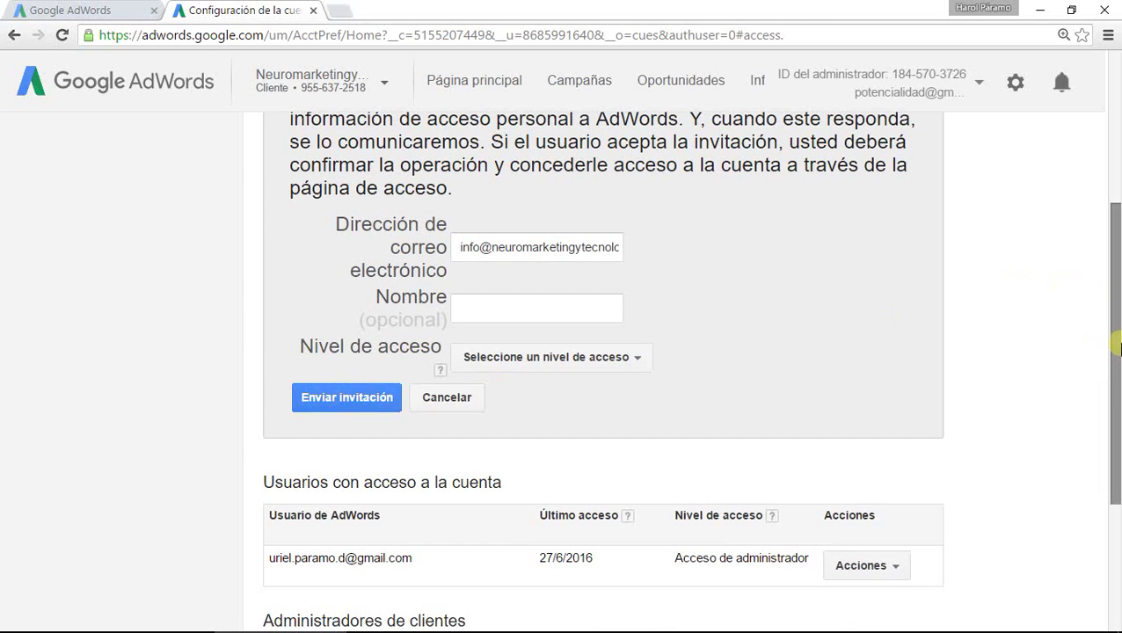
left_click_drag(1118, 347, 1118, 201)
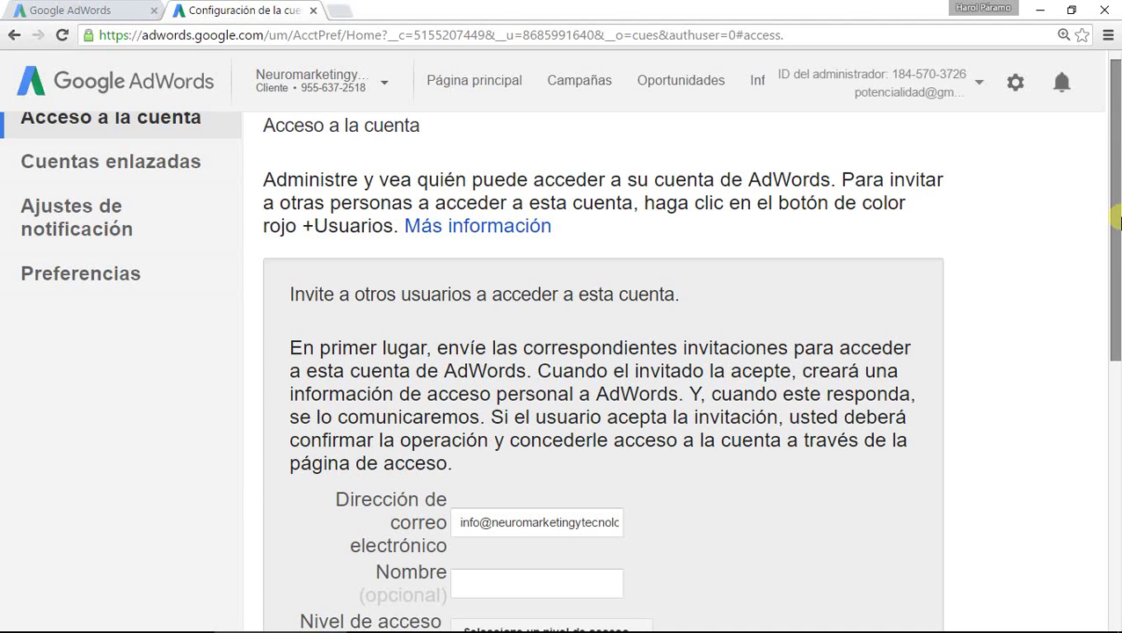
left_click_drag(1117, 219, 1117, 297)
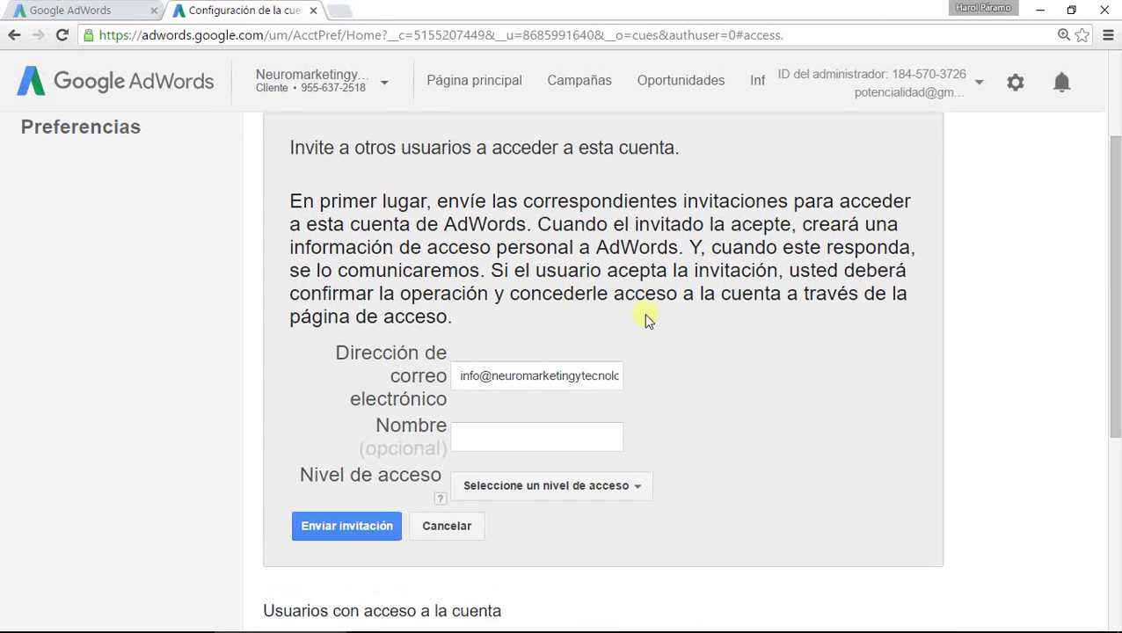
scroll(582, 303, "up", 2)
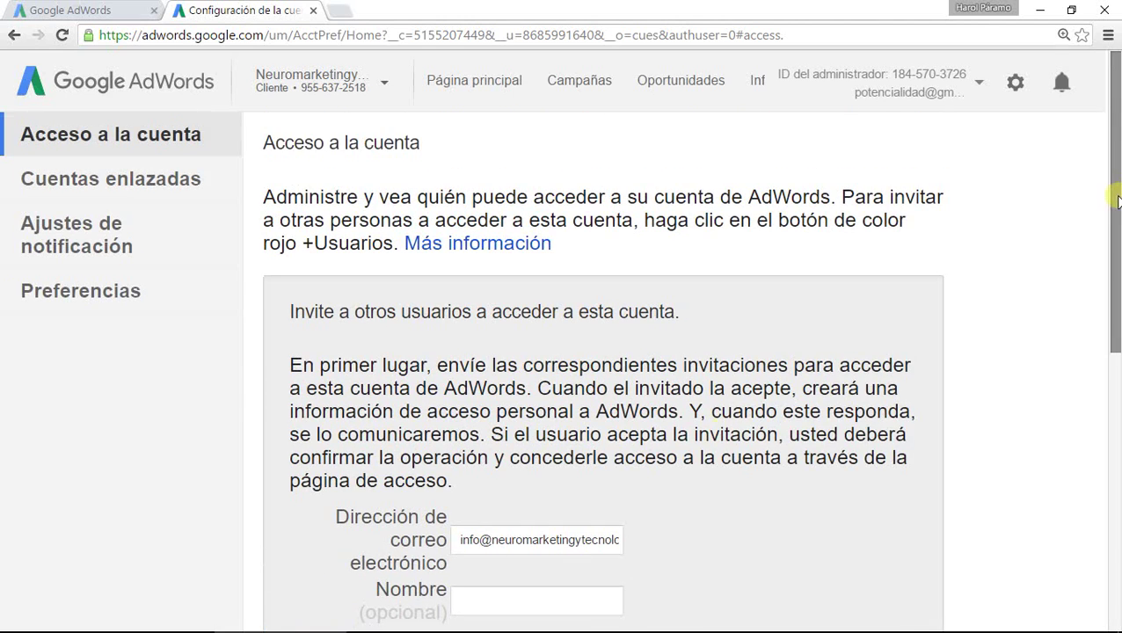